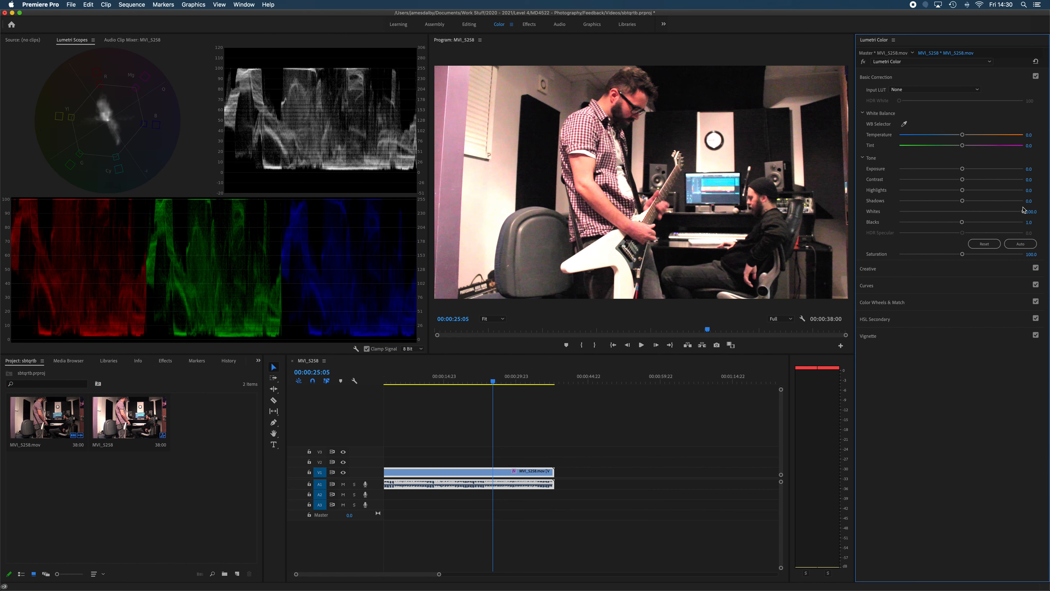
Step: Lower the Whites to 1.0 and review the whole clip against the scopes, ending at frame 00:00:23:00
left_click_drag(1024, 210, 962, 215)
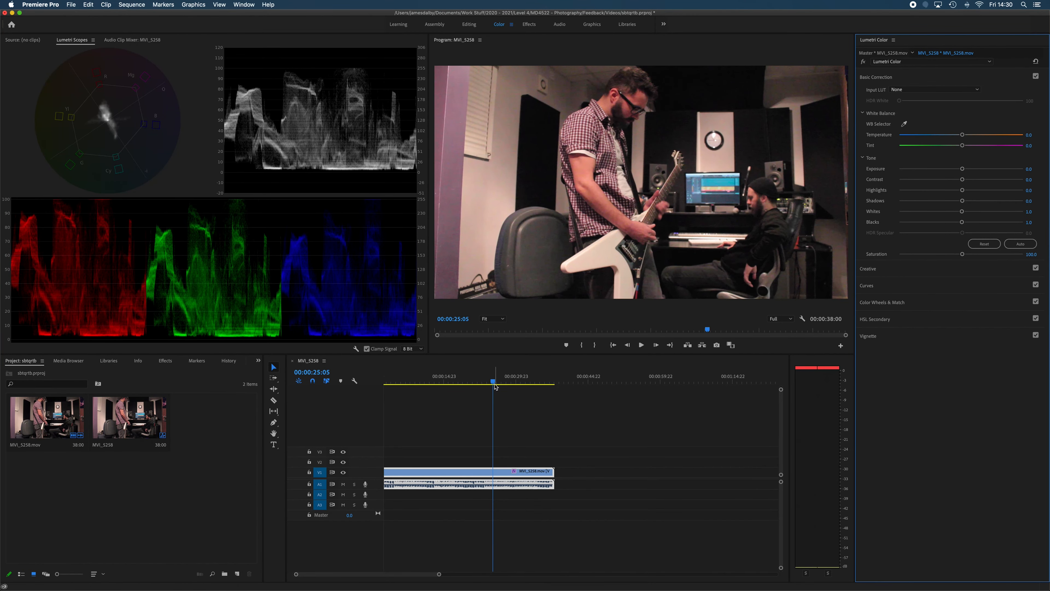
left_click_drag(494, 383, 370, 393)
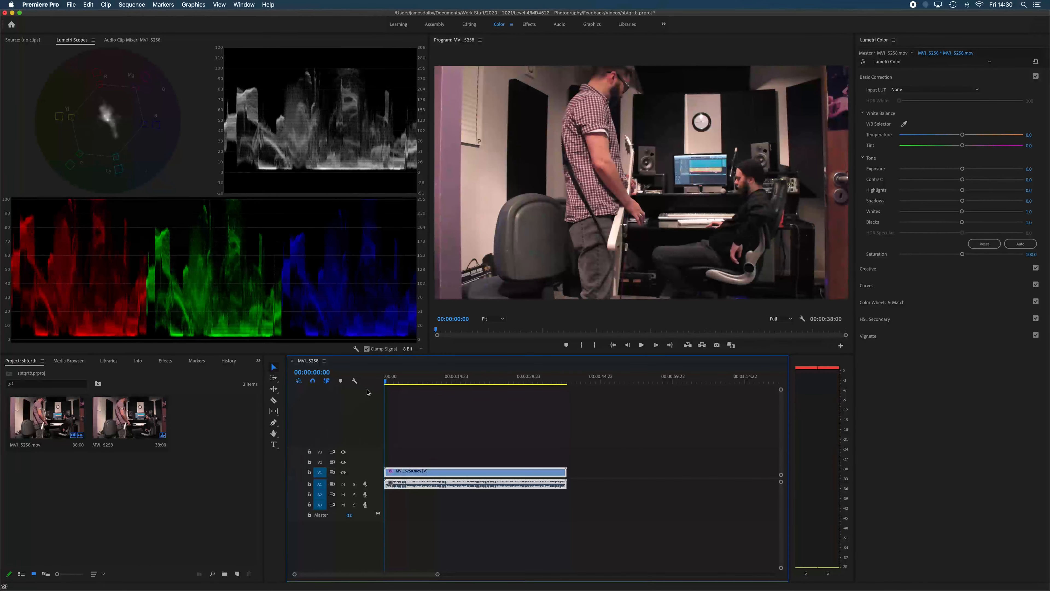
key("space")
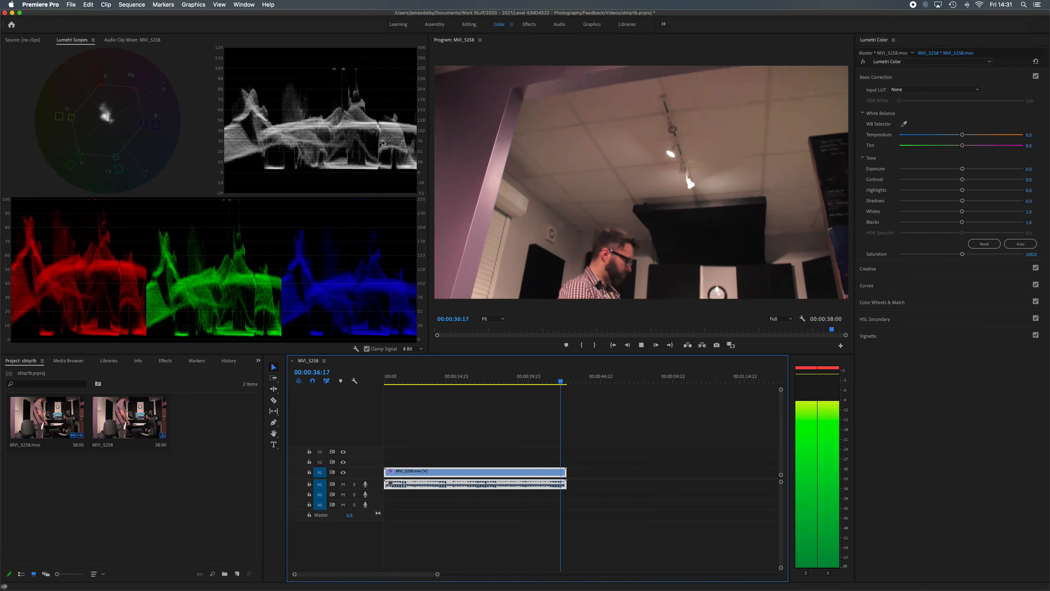
key("space")
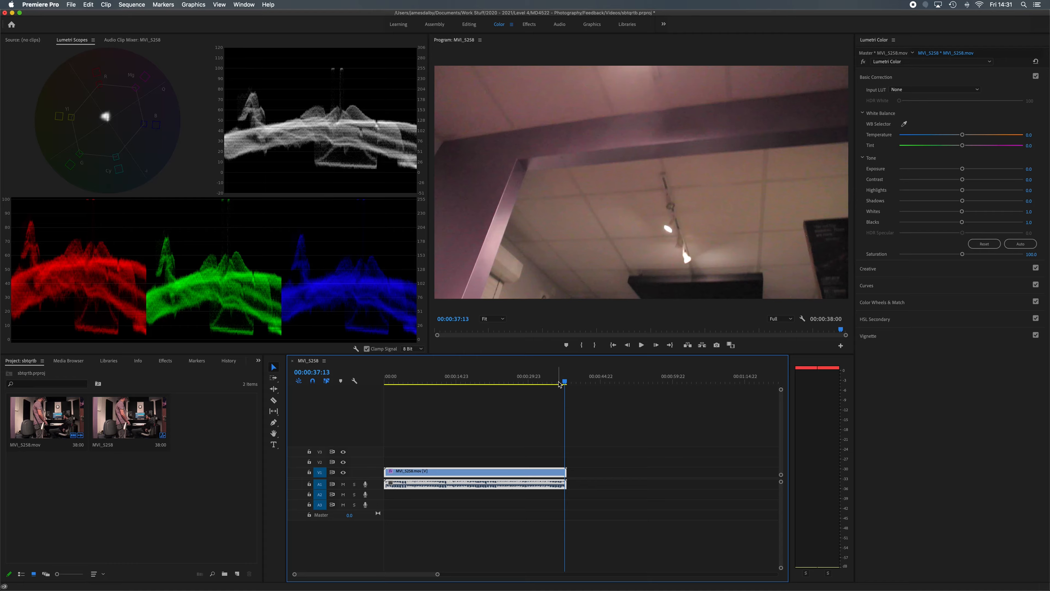
key("space")
left_click(498, 382)
left_click_drag(497, 383, 436, 382)
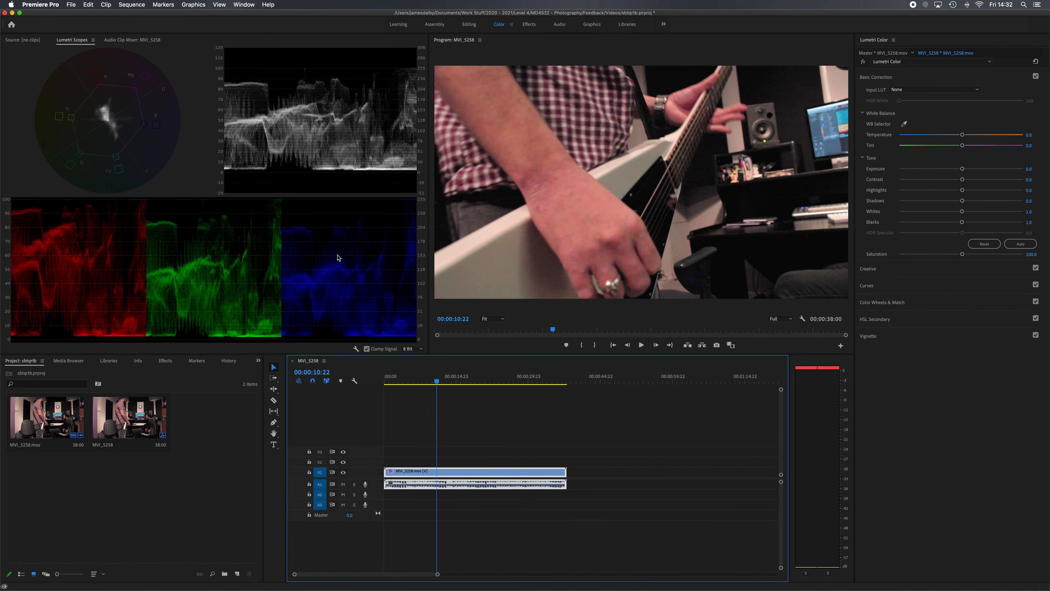
left_click_drag(440, 380, 495, 382)
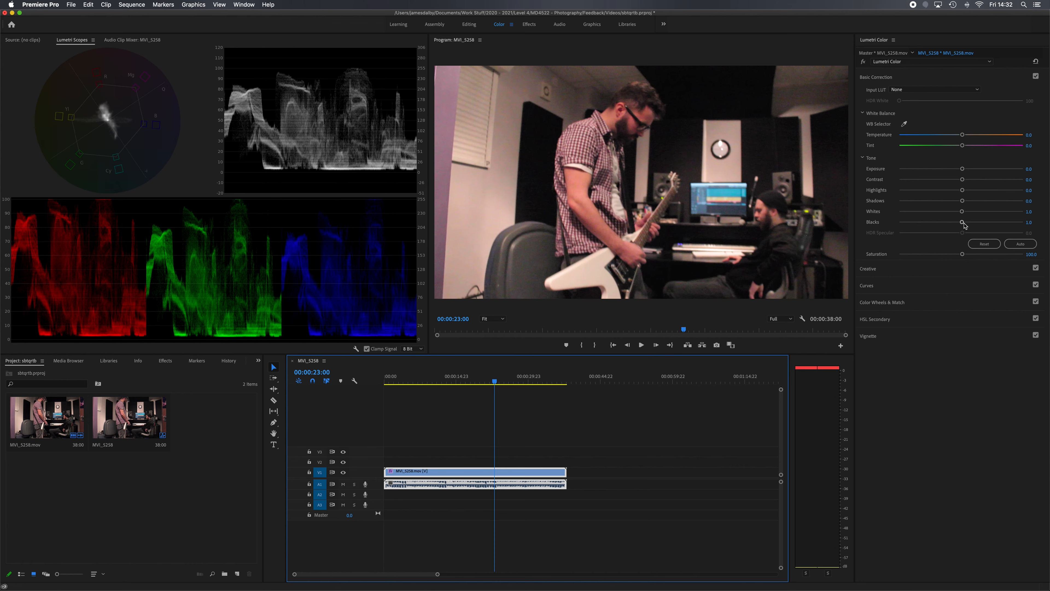
Step: Fine-tune the clip's tone with Whites at about -5.6, Shadows at about -6.3 and Highlights at about 28.7
left_click_drag(964, 224, 960, 225)
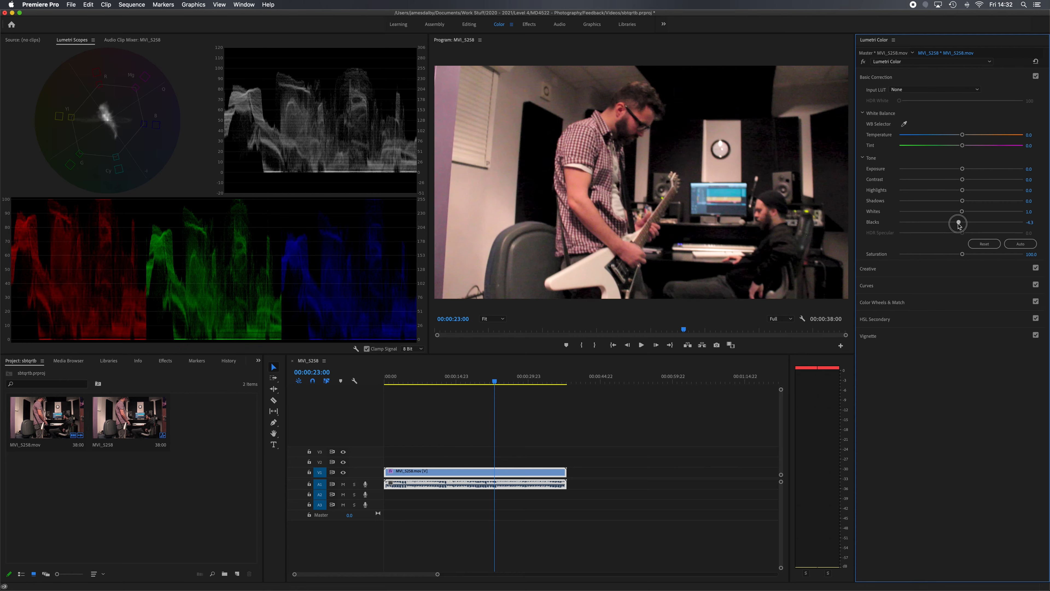
left_click_drag(959, 226, 958, 215)
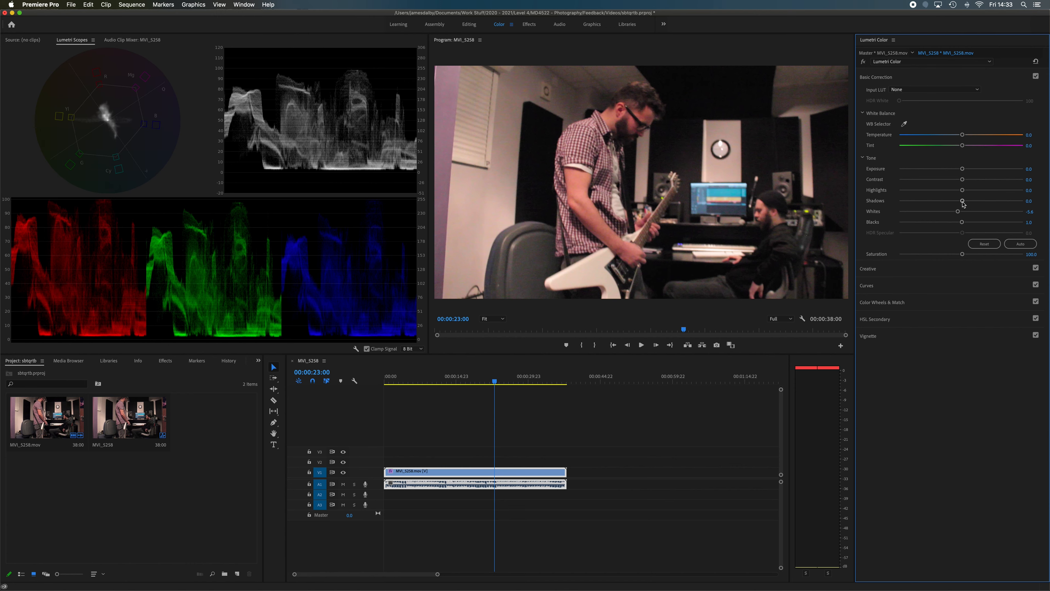
left_click_drag(963, 202, 884, 207)
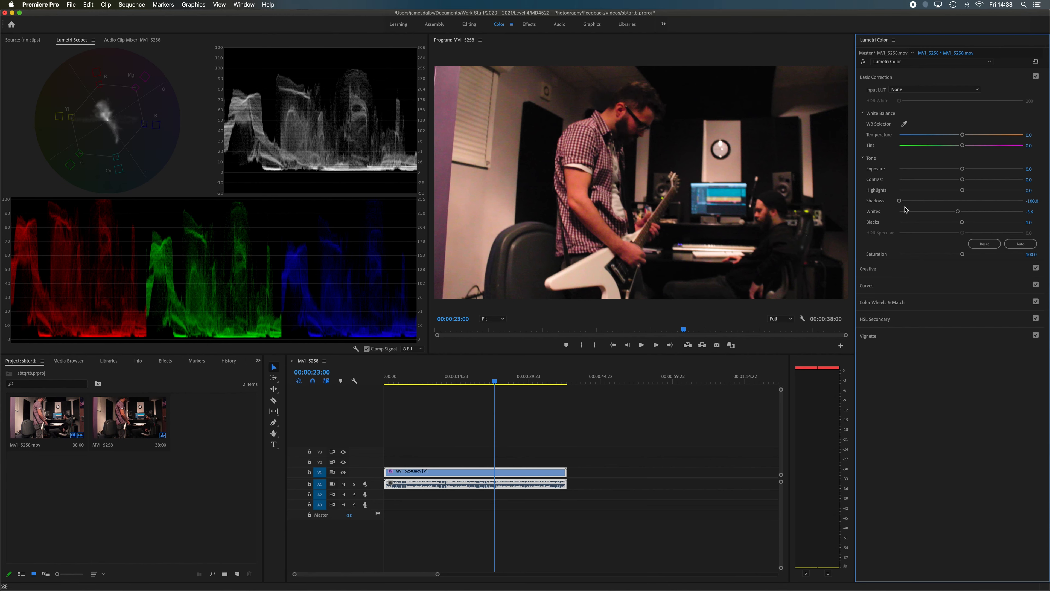
left_click_drag(899, 201, 981, 195)
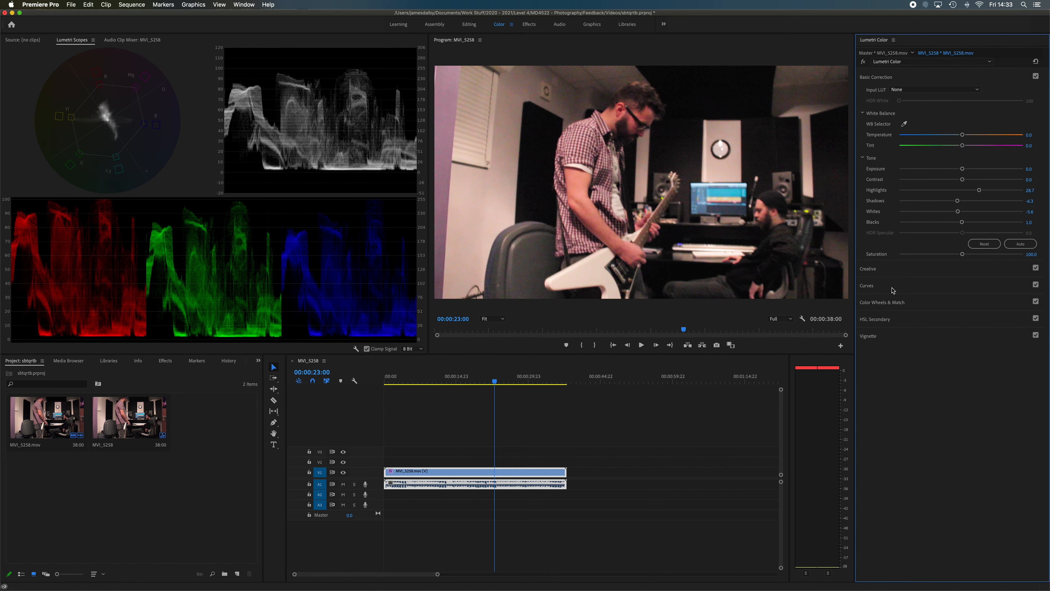
Step: Shape the RGB master curve with a slightly raised midtone point and a slightly lowered point in the shadows
left_click(921, 287)
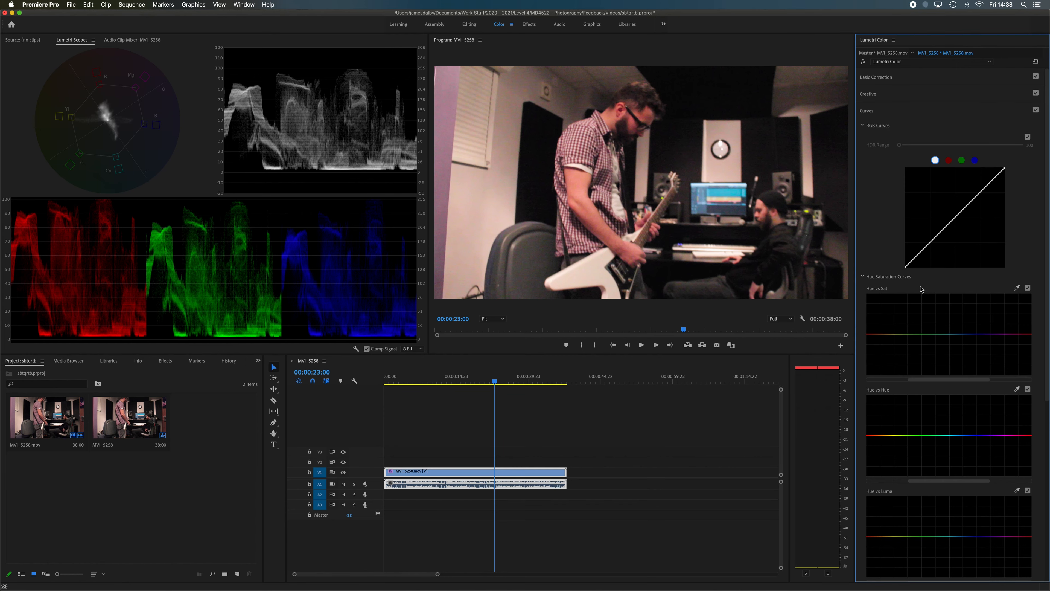
left_click(956, 217)
left_click_drag(955, 217, 955, 211)
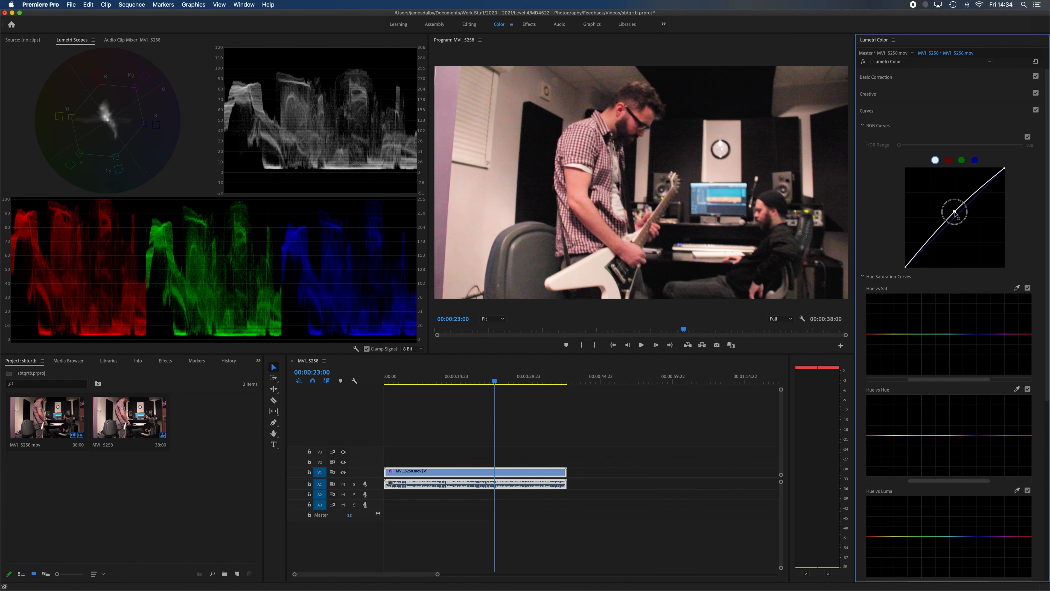
left_click(930, 241)
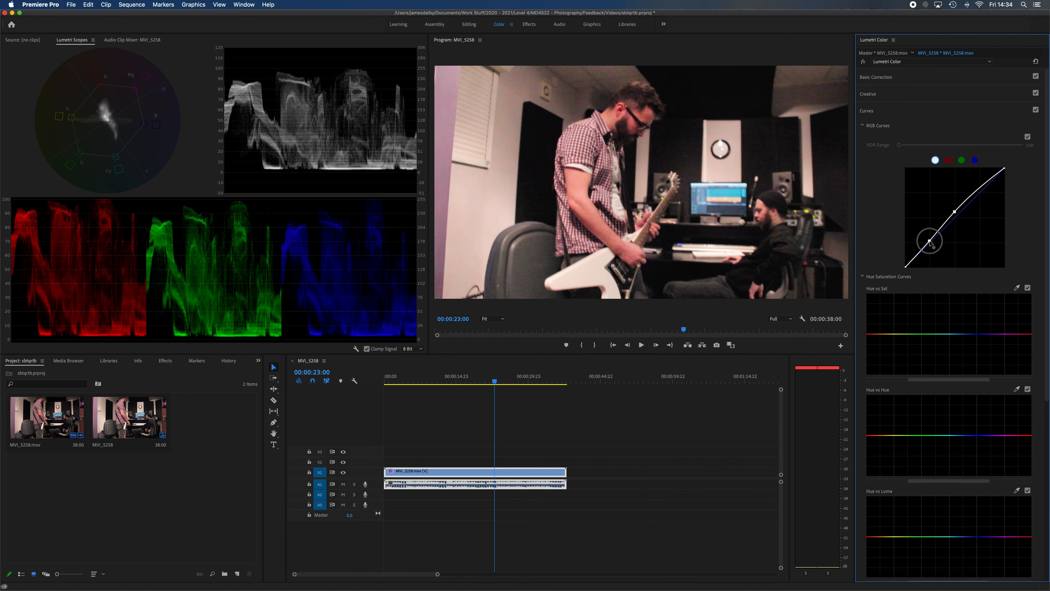
left_click_drag(930, 242, 931, 244)
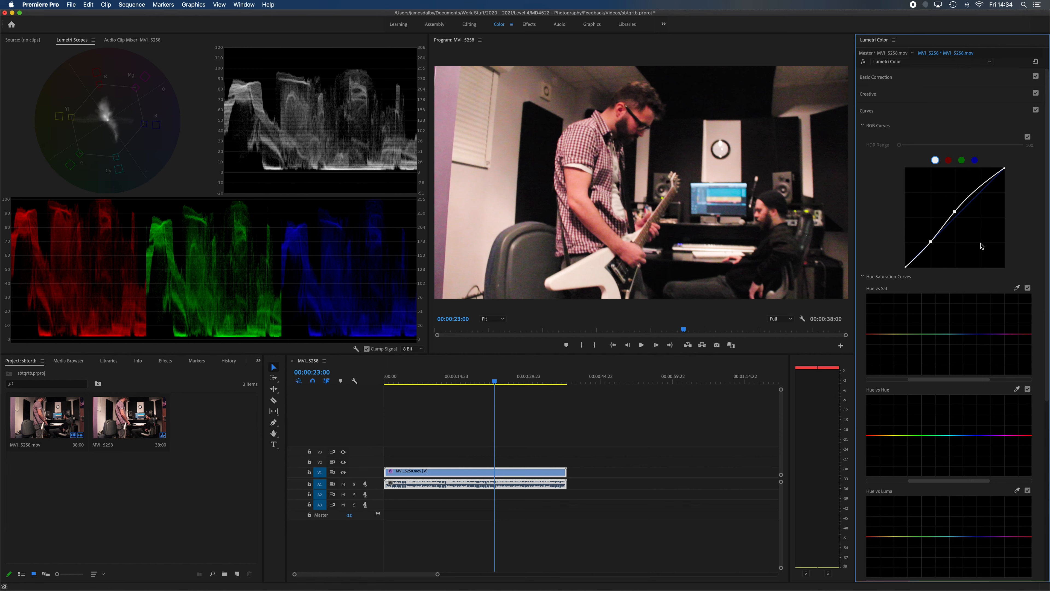
Step: White-balance the clip by sampling the white guitar body in the frame at 00:00:15:08
left_click(972, 80)
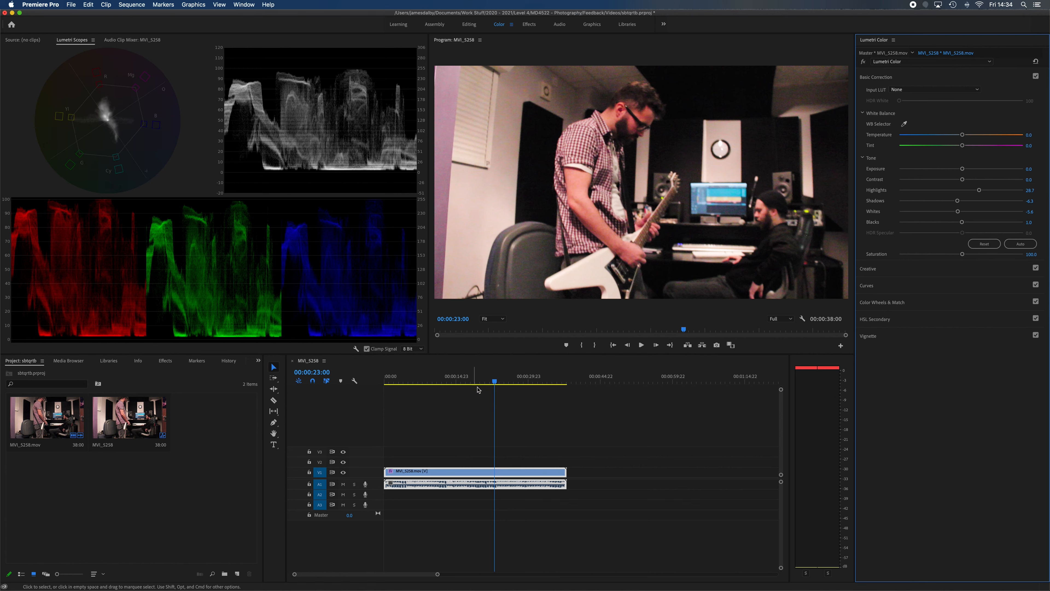
left_click_drag(495, 385, 458, 386)
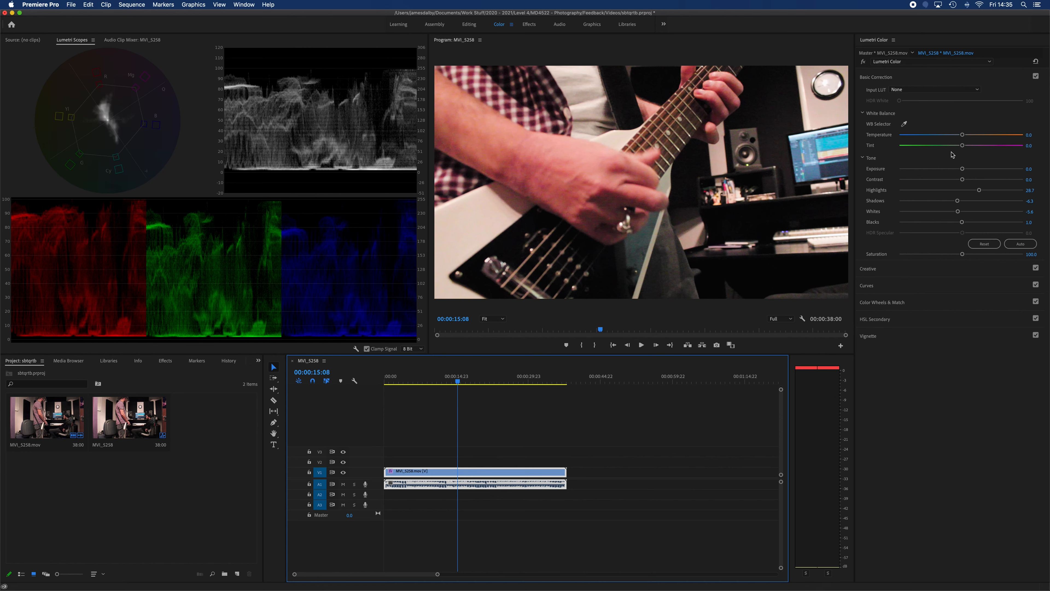
left_click(905, 124)
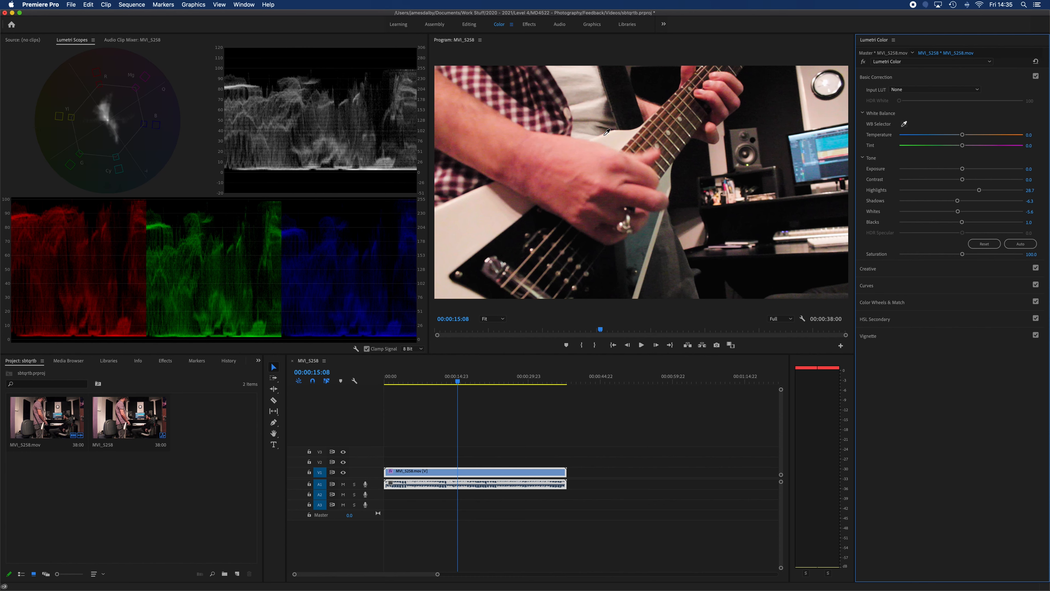
left_click(605, 134)
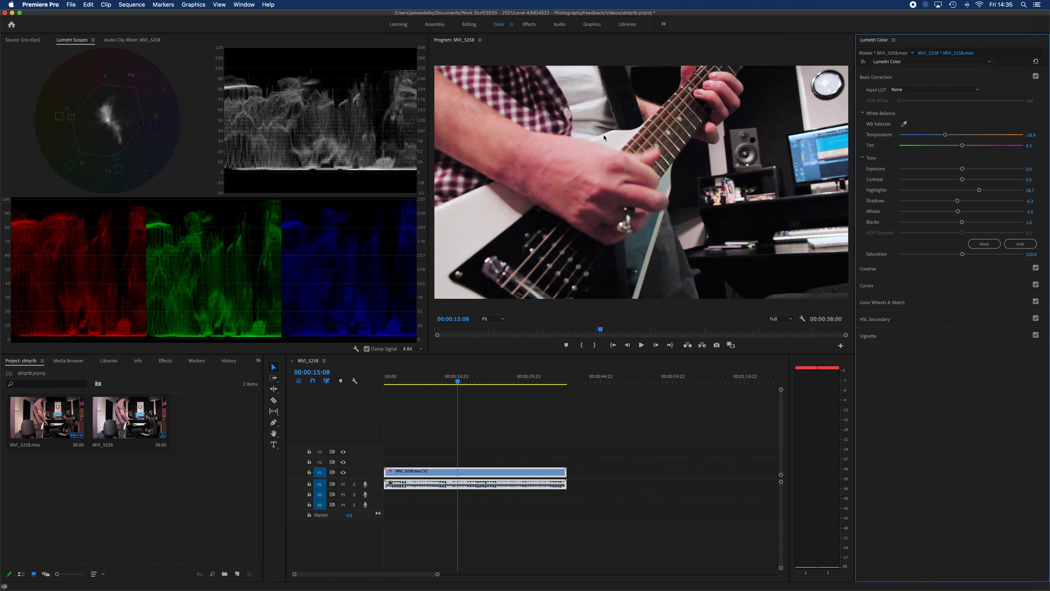
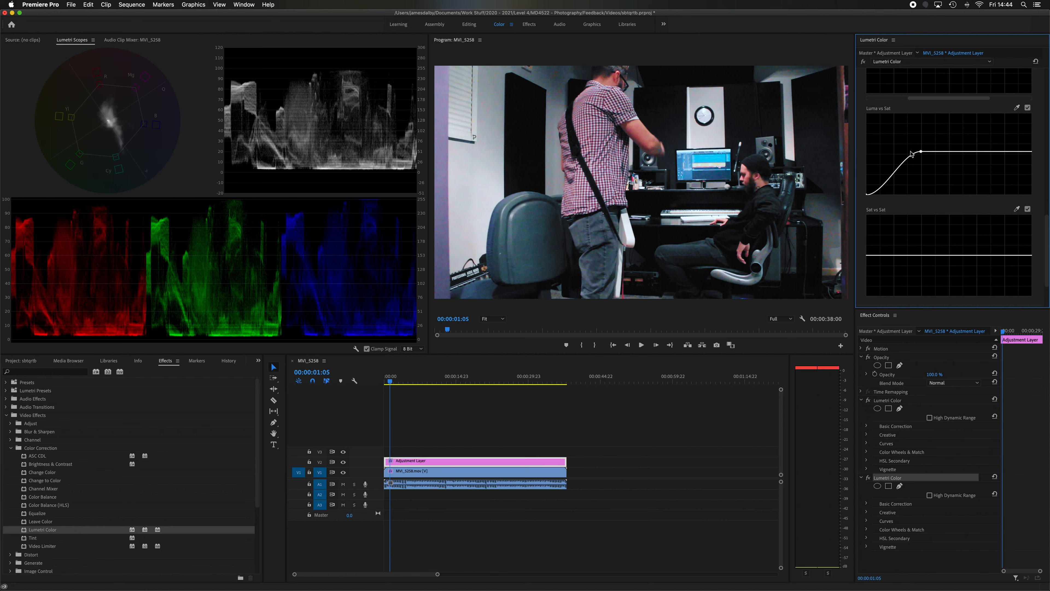
Step: Shift the adjustment layer's Luma vs Sat control point further toward the shadows and check the frame at 00:00:24:17
left_click_drag(922, 153, 906, 153)
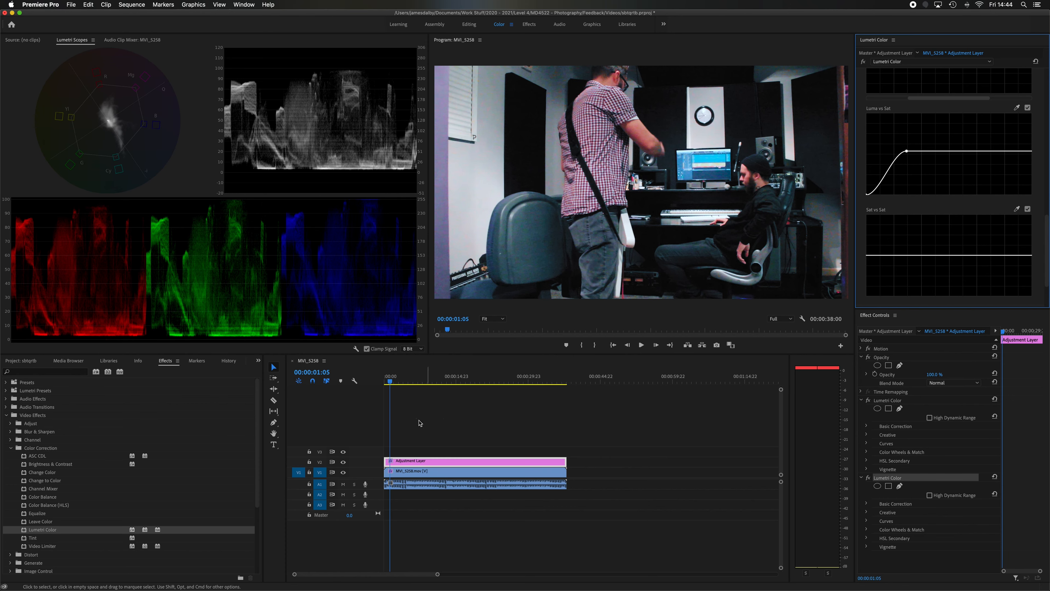
left_click_drag(390, 381, 503, 393)
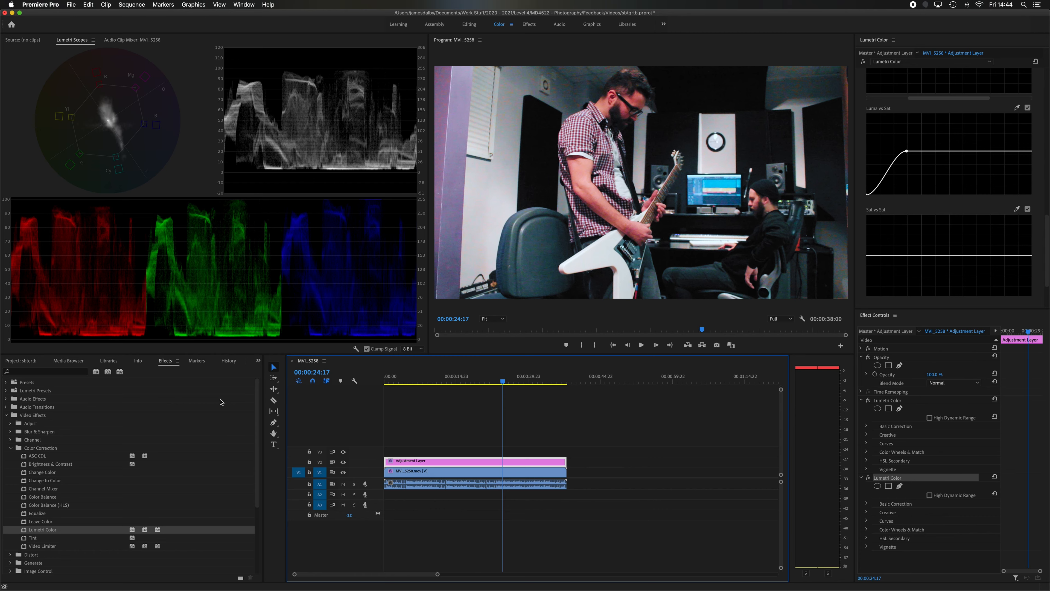
Step: Place another copy of MVI_5258.mov on V1 after the existing clip and go to 00:00:54:00 within it
left_click(22, 361)
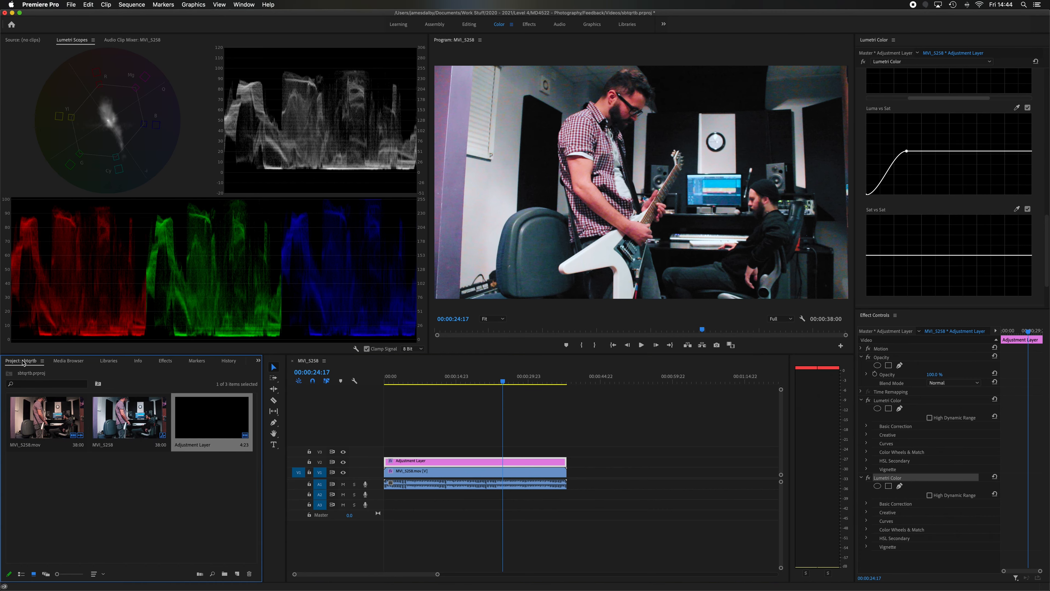
left_click(40, 422)
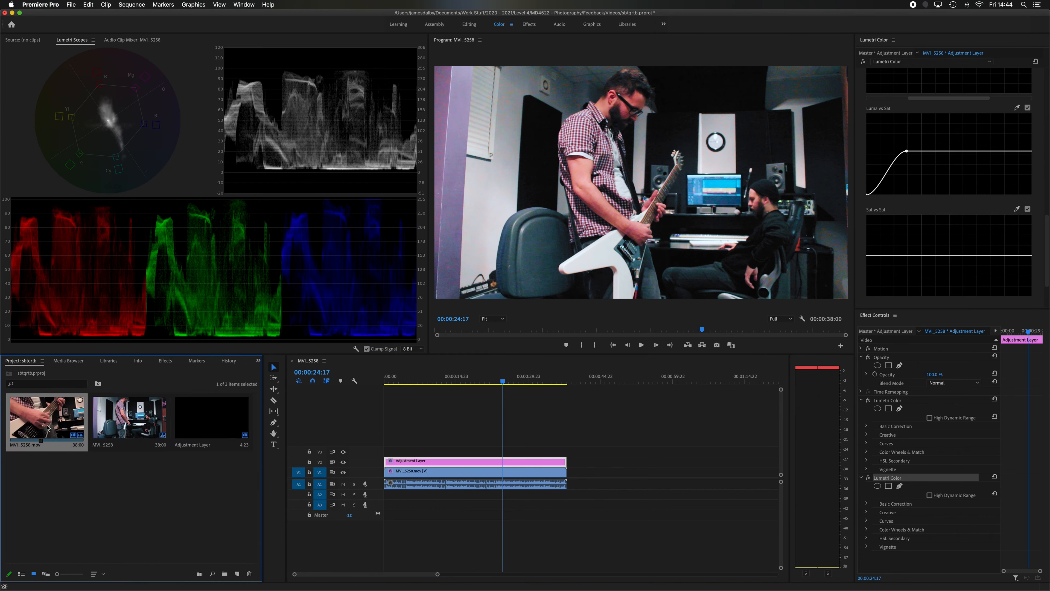
left_click_drag(33, 424, 579, 484)
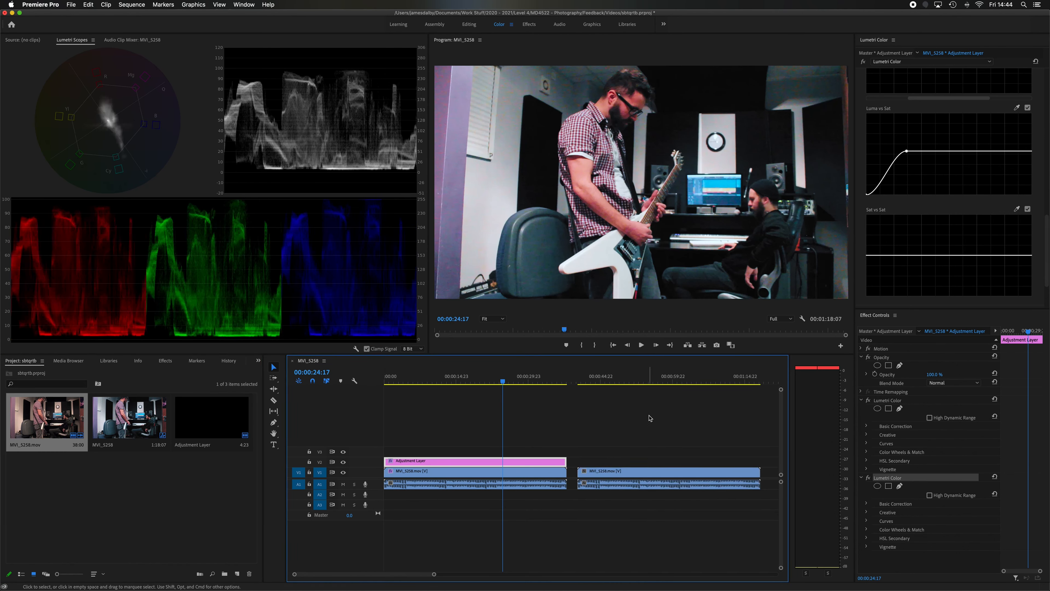
left_click(644, 376)
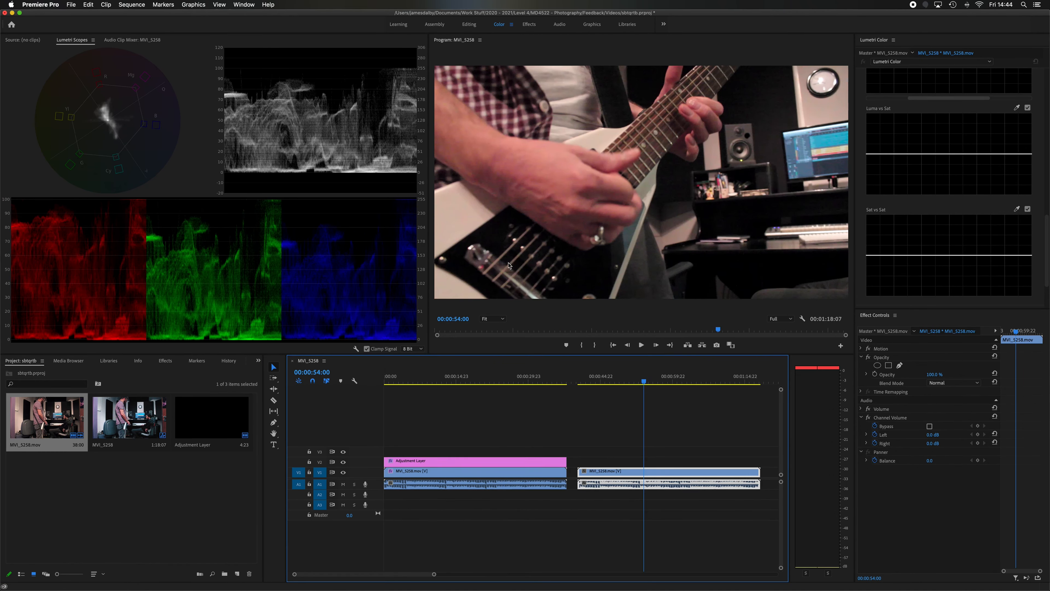
Step: Make the new clip black and white with Saturation 0, Exposure about 0.6 and Contrast about 12.2
scroll(959, 124, "up", 15)
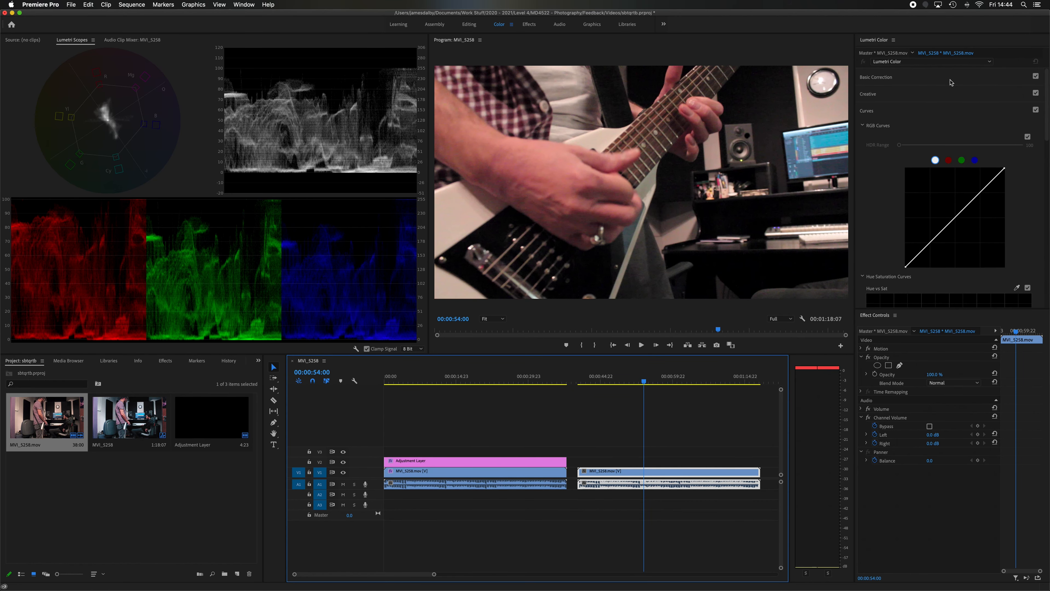
left_click(984, 77)
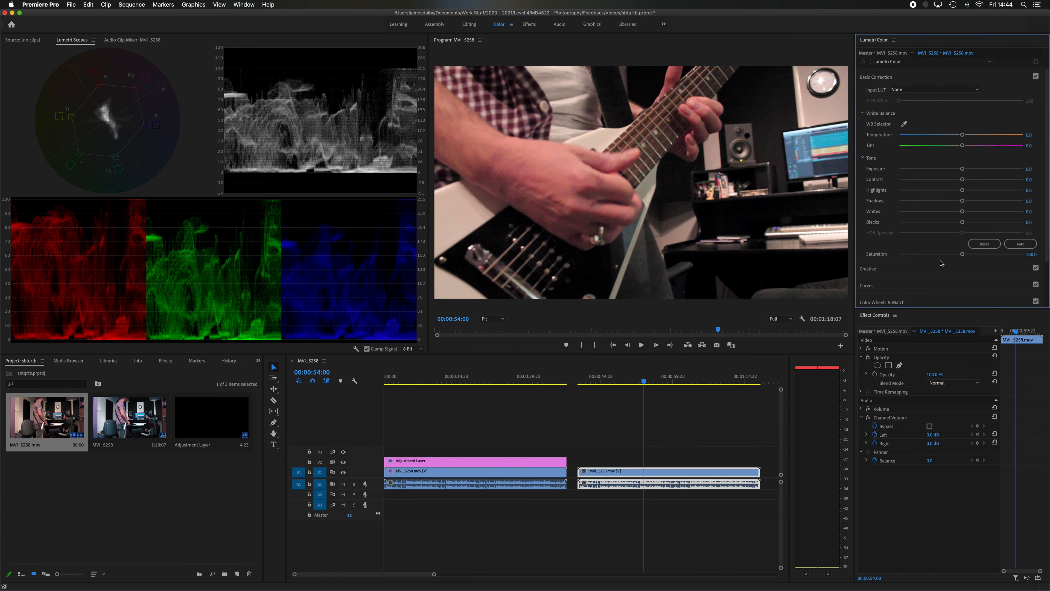
left_click_drag(963, 255, 865, 264)
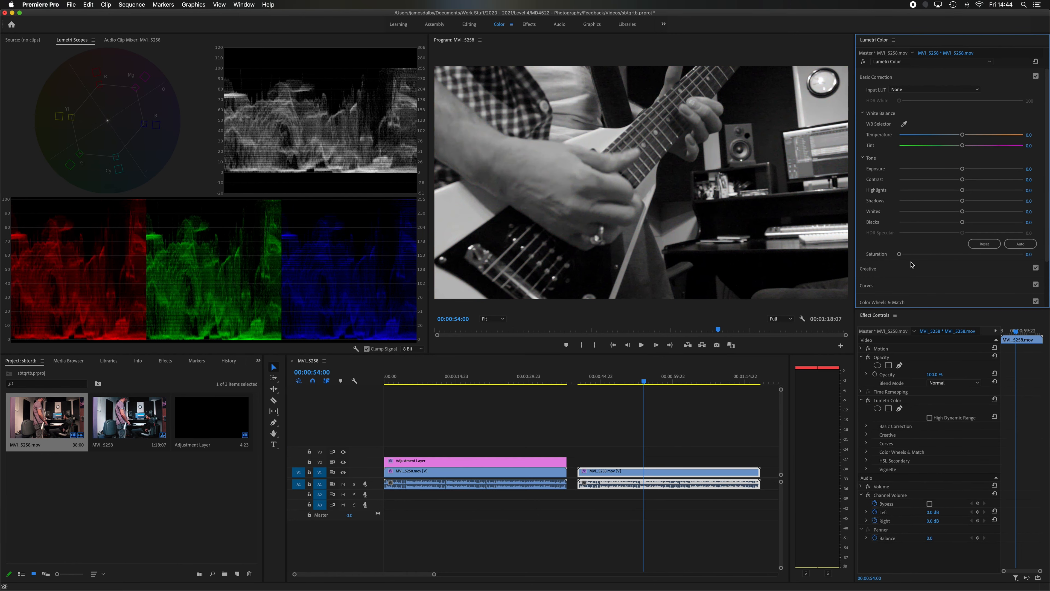
left_click_drag(966, 172, 969, 180)
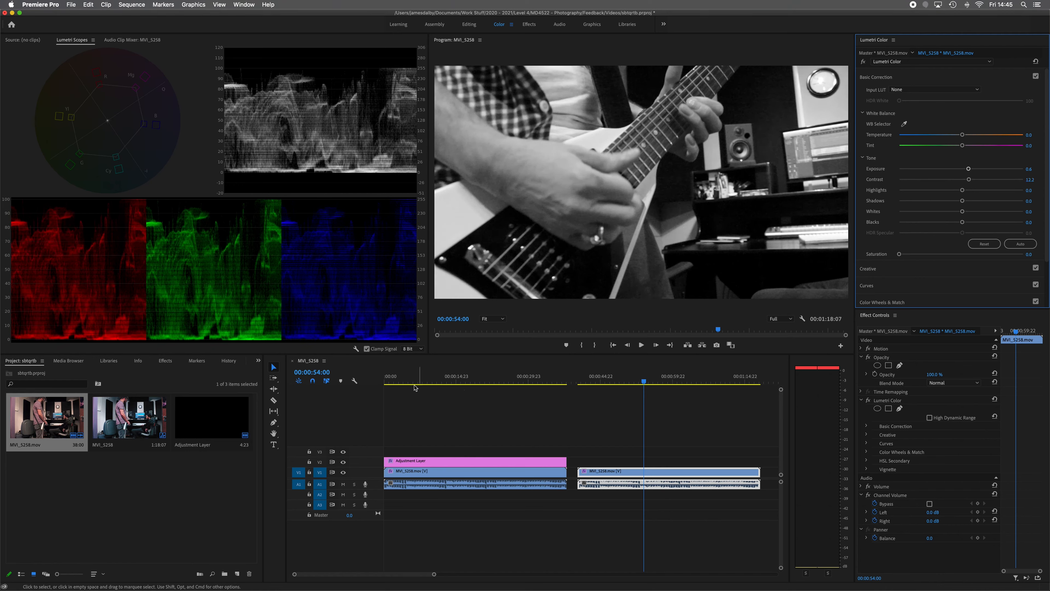
Step: Move the adjustment layer and colour clip up one video track, and unlink and delete the black-and-white clip's audio
left_click_drag(491, 440, 522, 468)
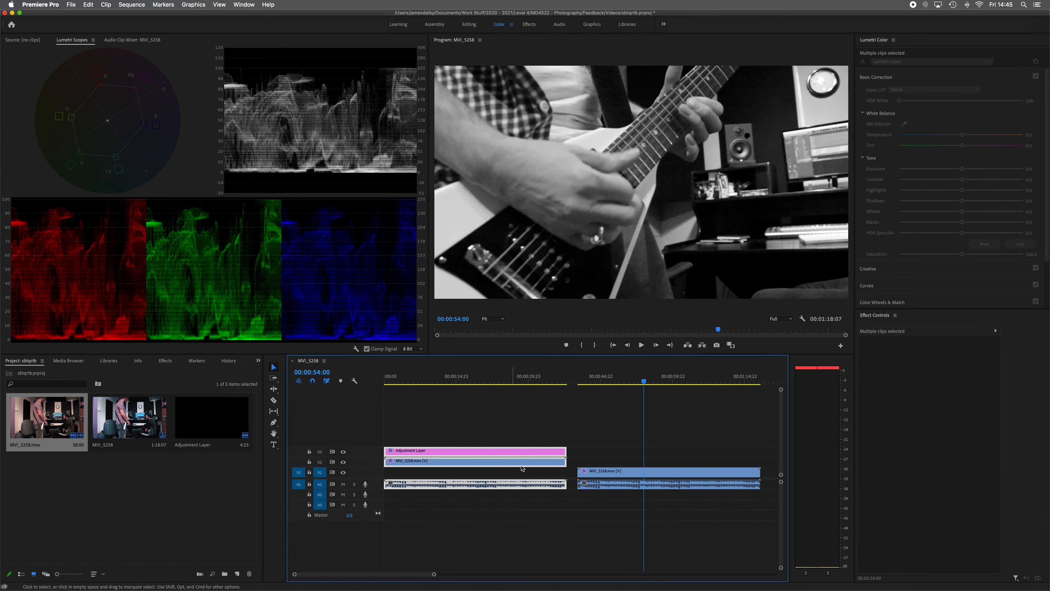
left_click(634, 475)
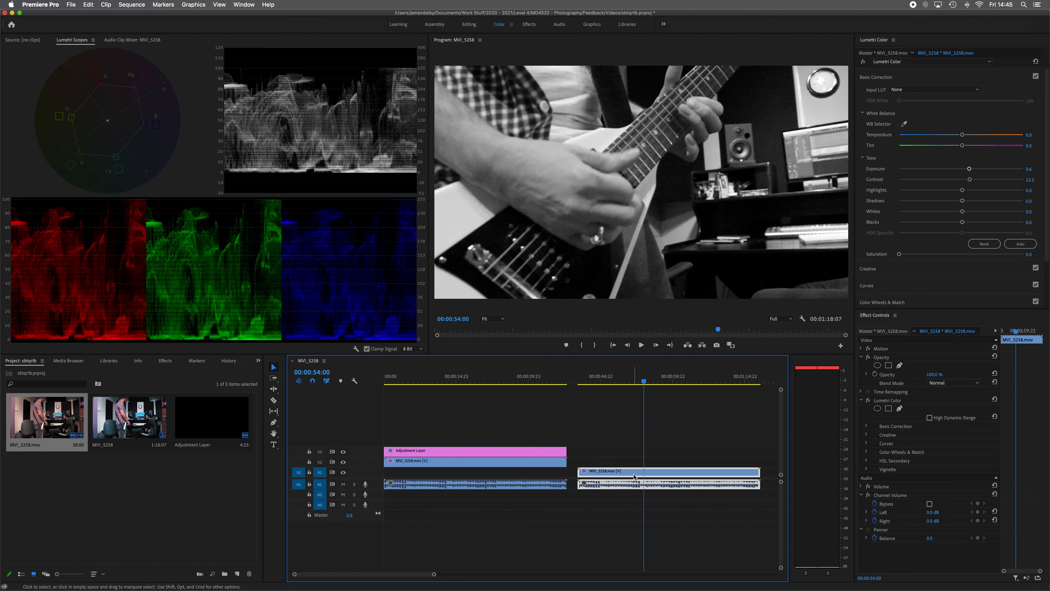
key("super+l")
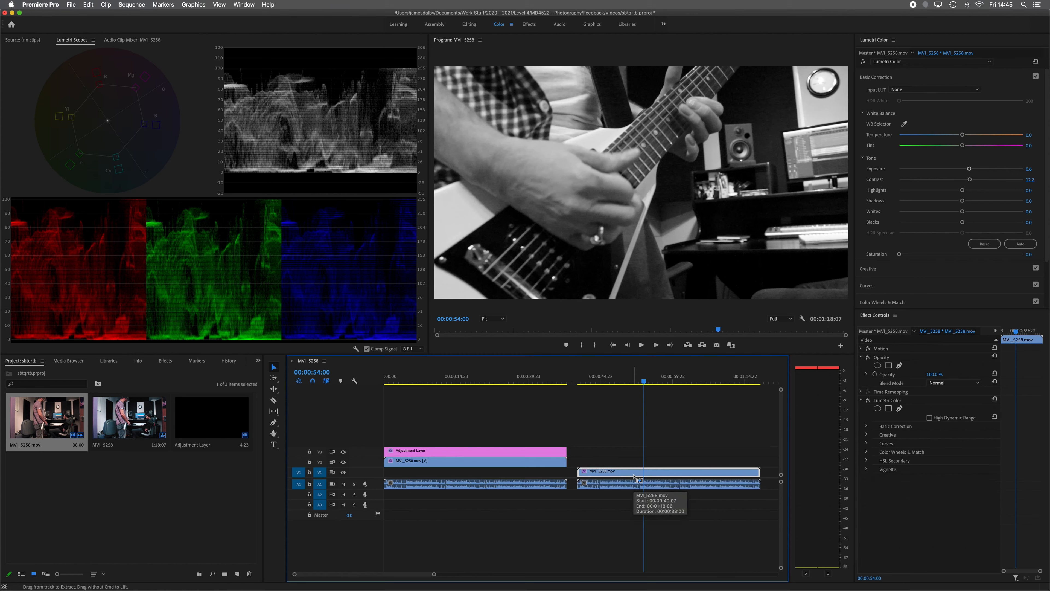
left_click(628, 489)
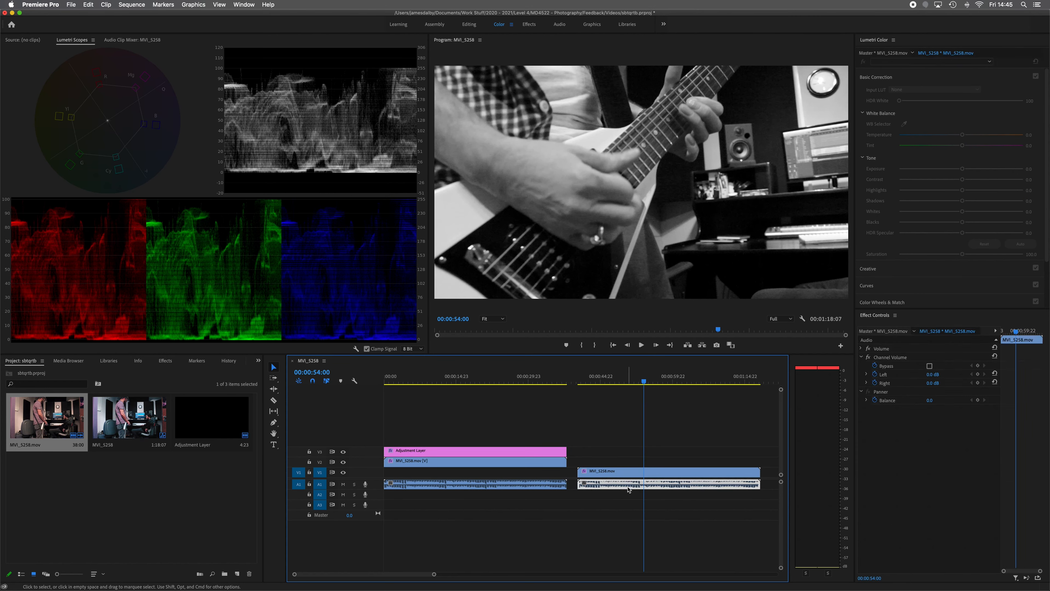
key("Delete")
Step: Align the black-and-white video on V1 directly beneath the colour clip and show the frame at 00:00:15:08
left_click_drag(628, 483, 423, 472)
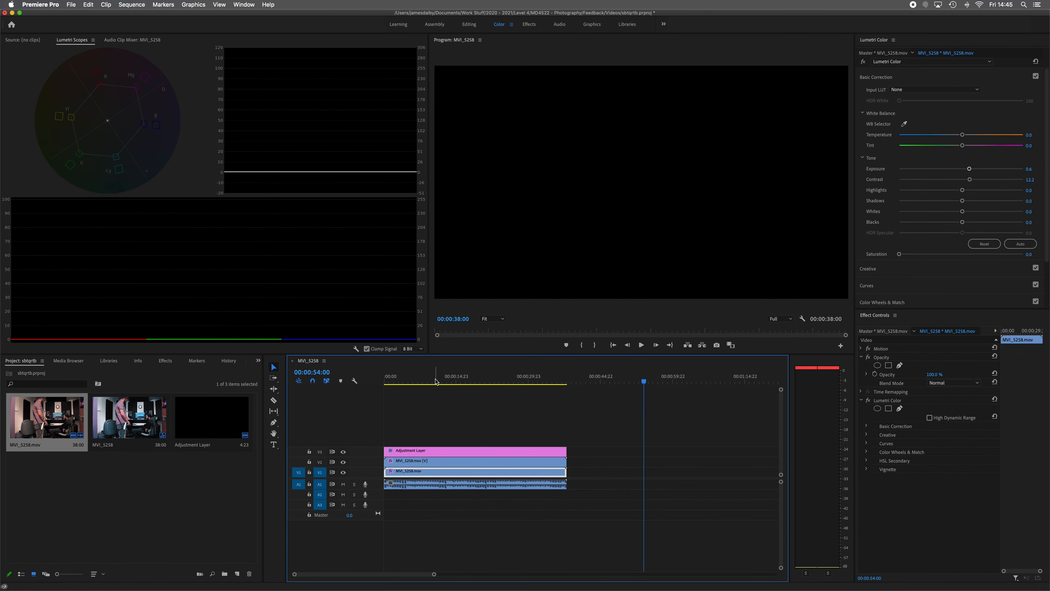
left_click_drag(437, 381, 457, 381)
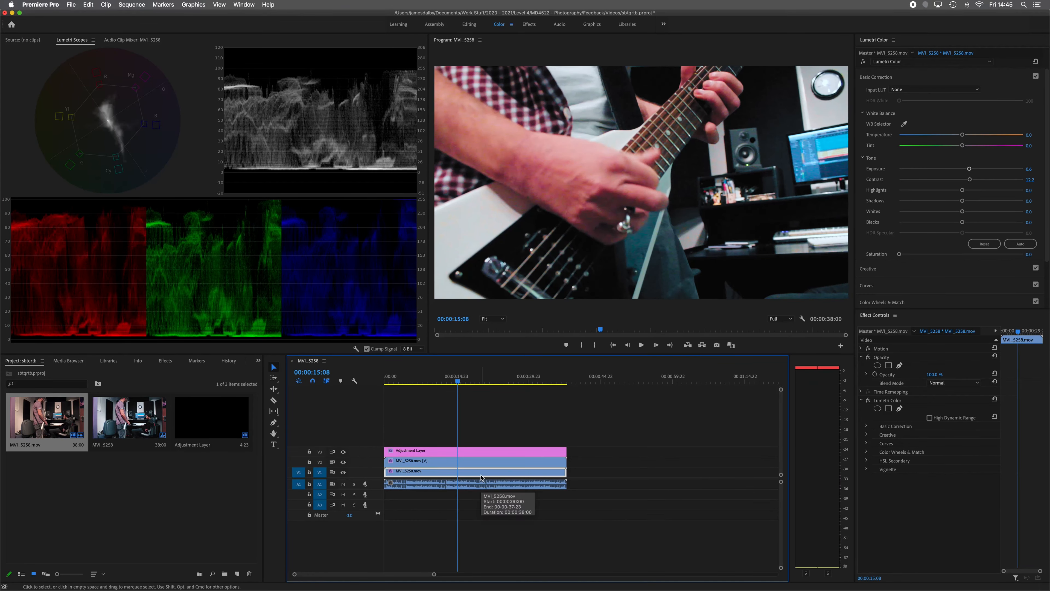
Step: Set the blend mode of the colour clip on V2 to Overlay
left_click(489, 462)
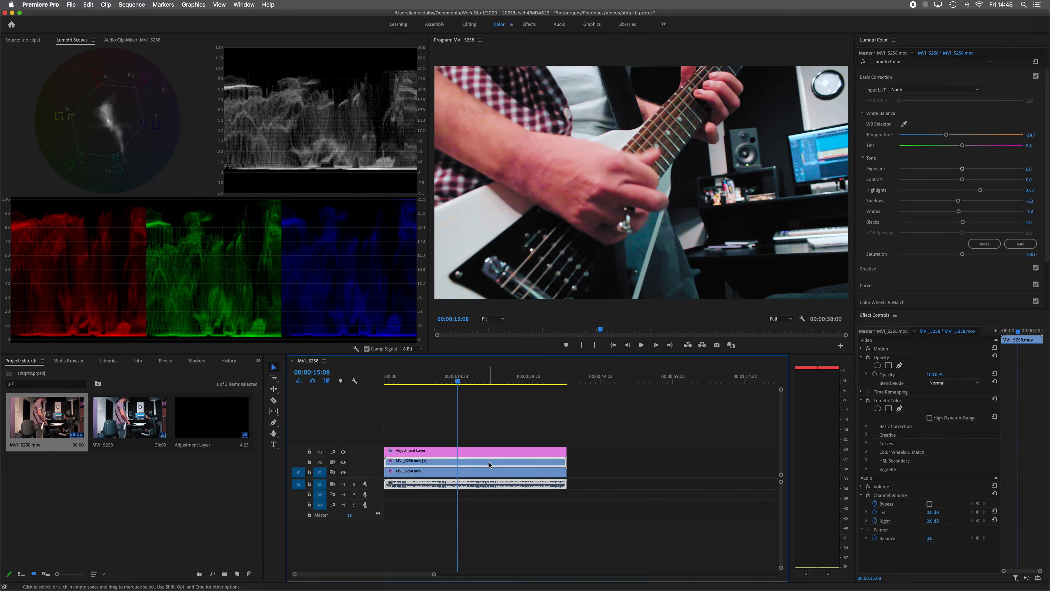
left_click_drag(490, 429, 510, 478)
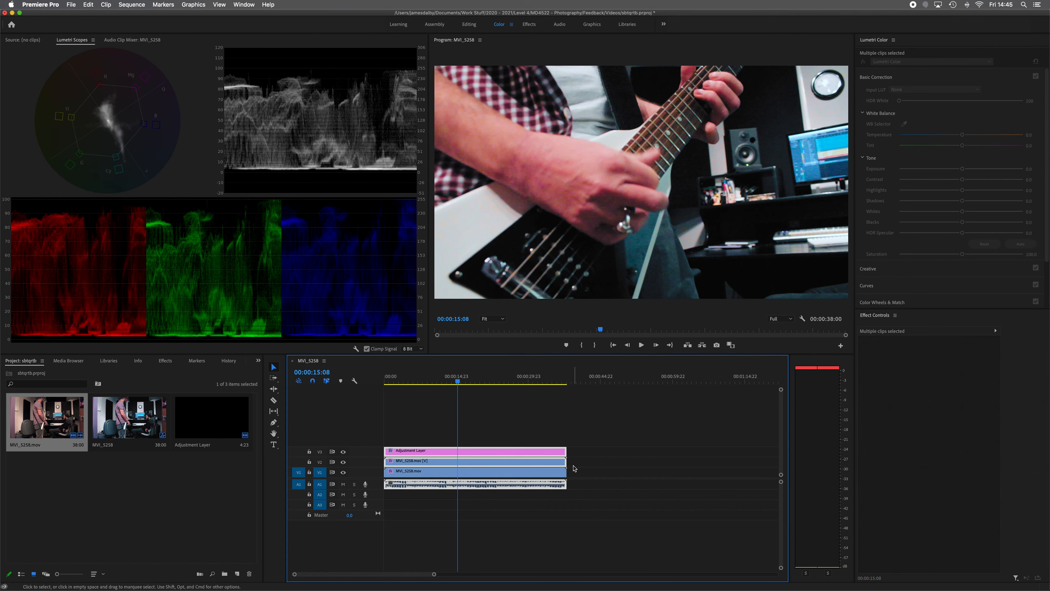
left_click(658, 464)
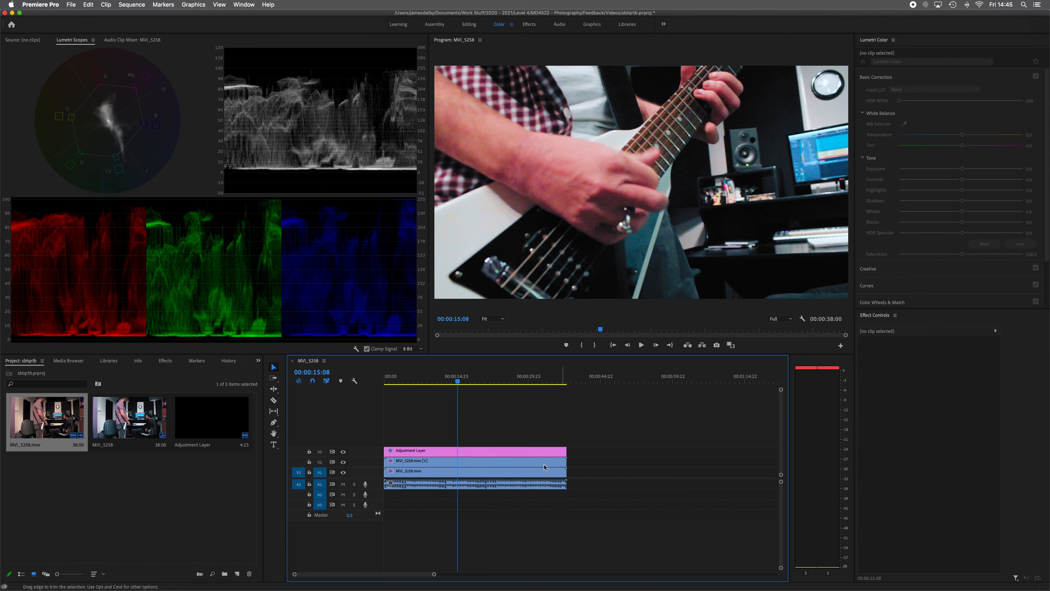
left_click(555, 462)
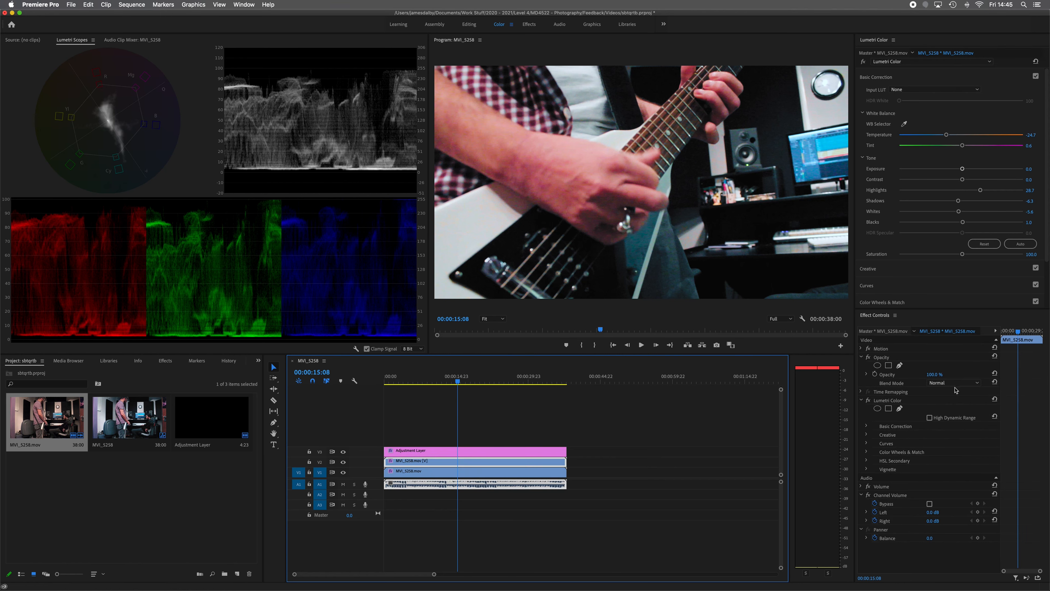
left_click(977, 385)
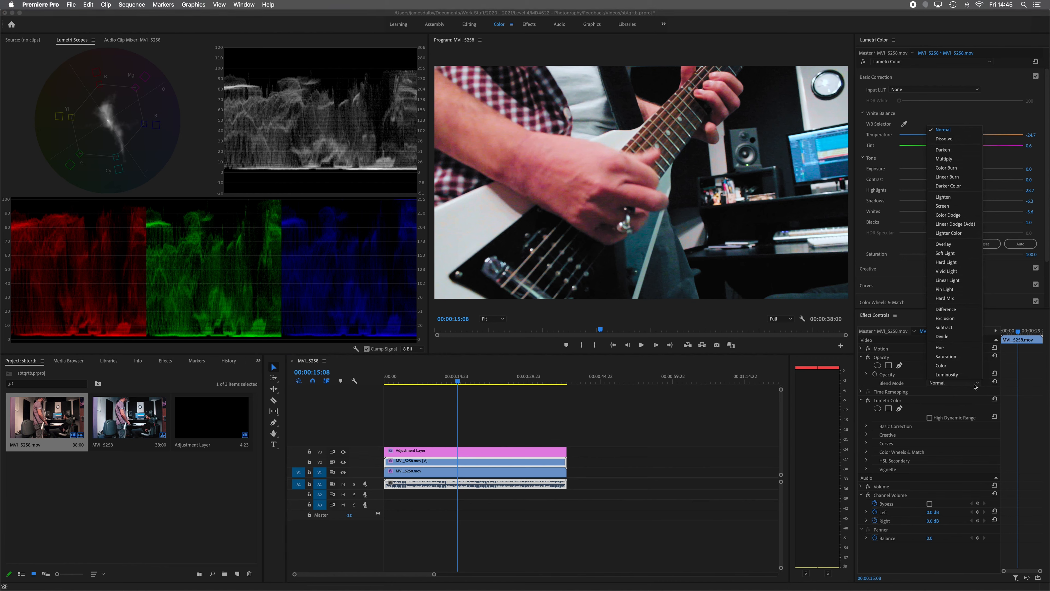
left_click(912, 383)
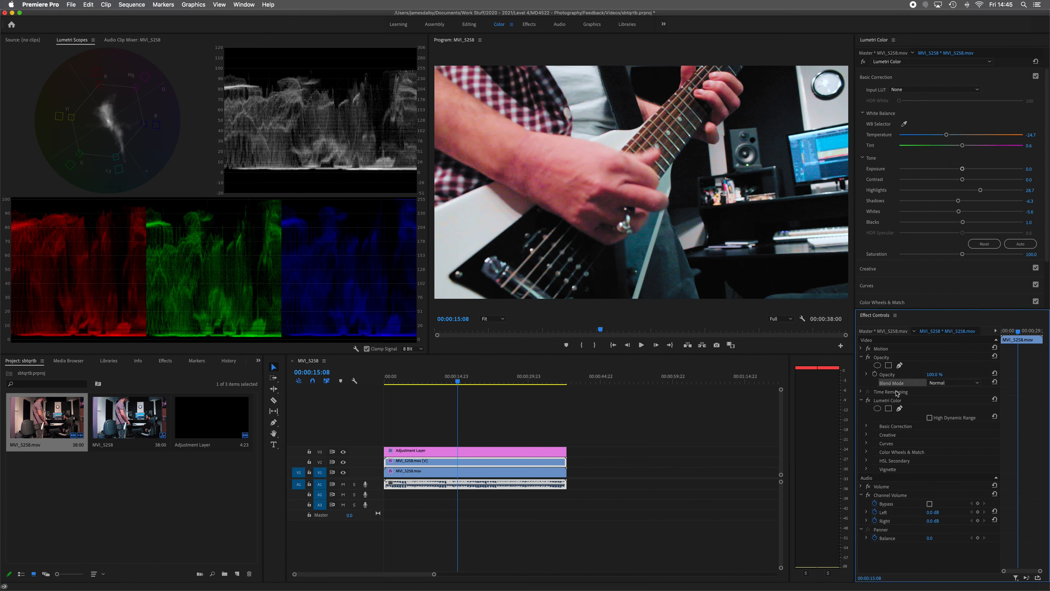
left_click(977, 384)
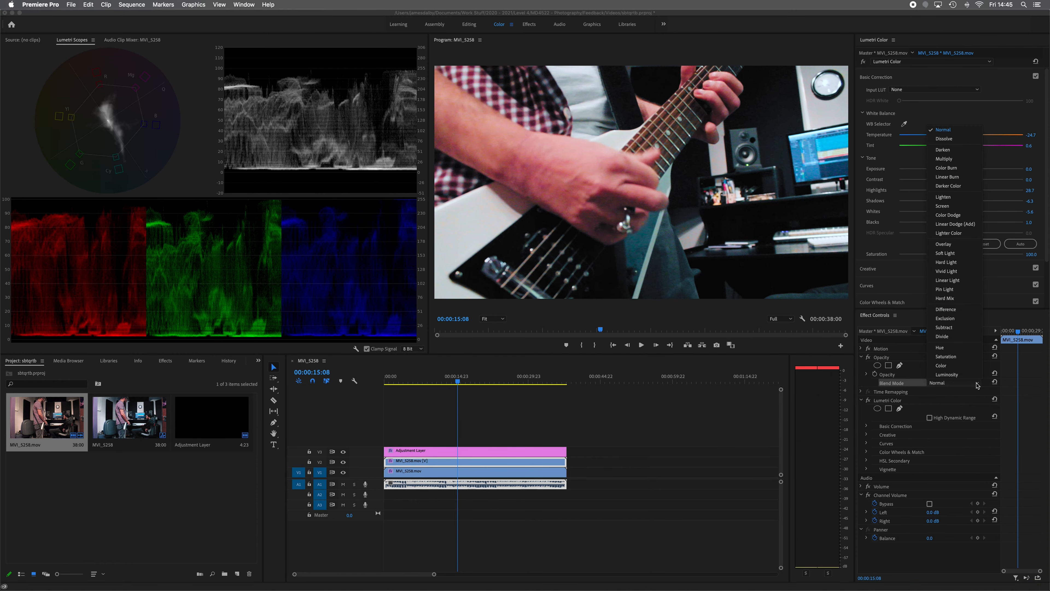
left_click(954, 245)
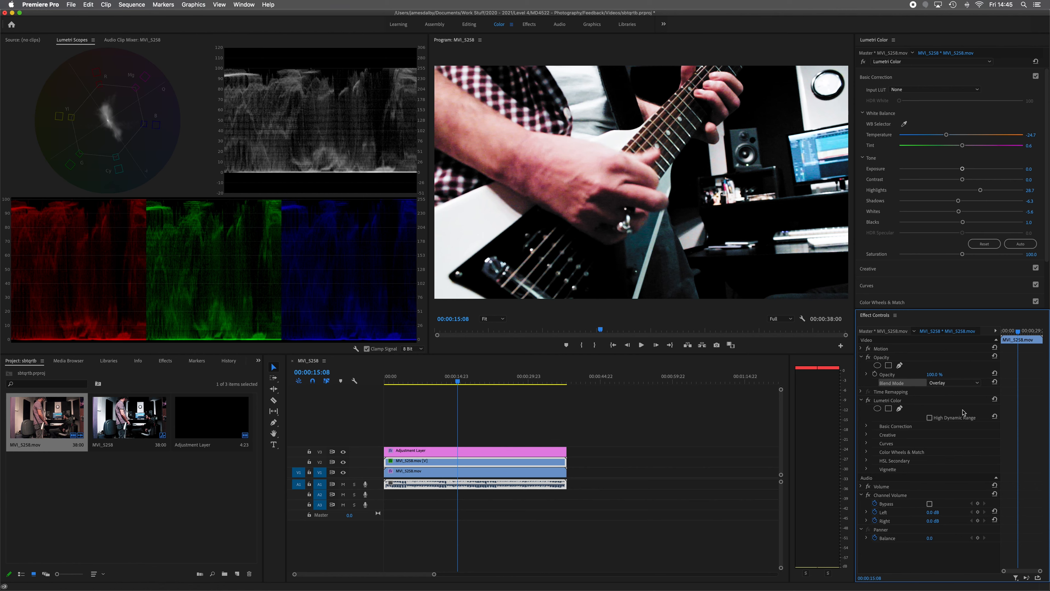
Step: Try the Soft Light and Lighten blend modes on the V2 colour clip, and return it to Overlay
left_click(979, 385)
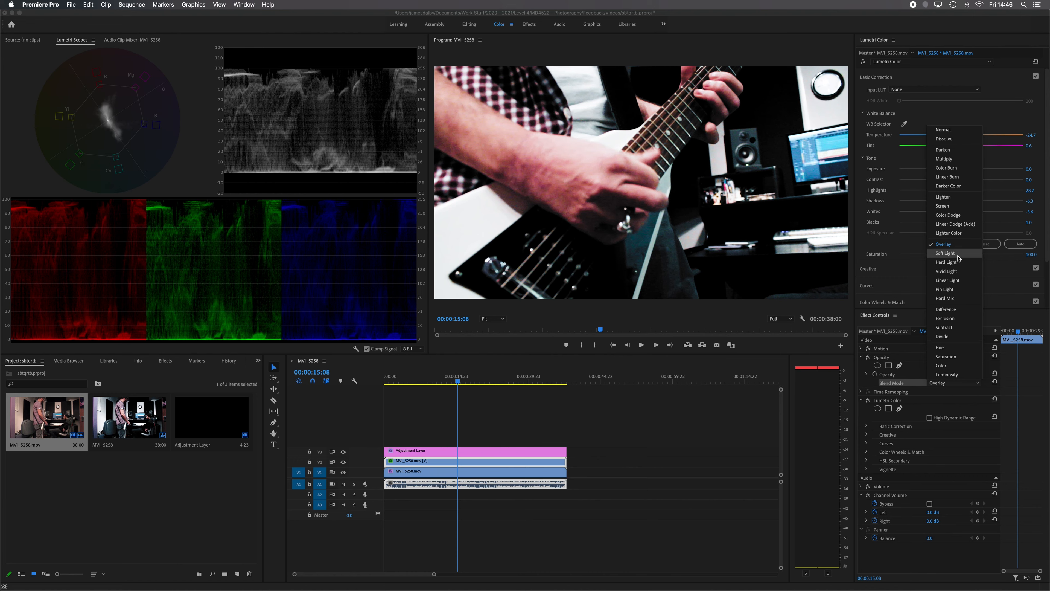
left_click(947, 253)
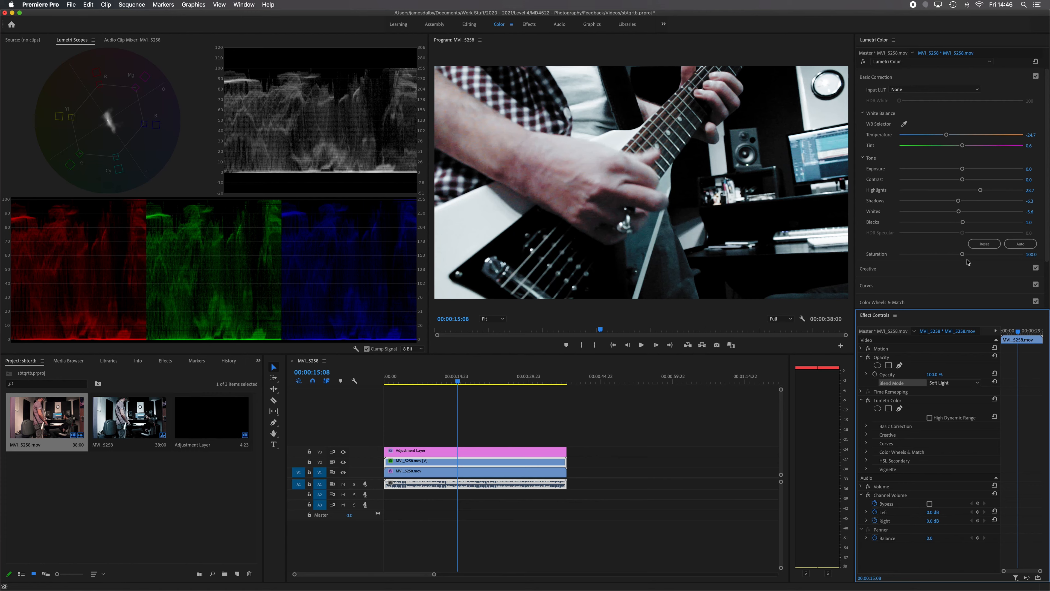
left_click(974, 384)
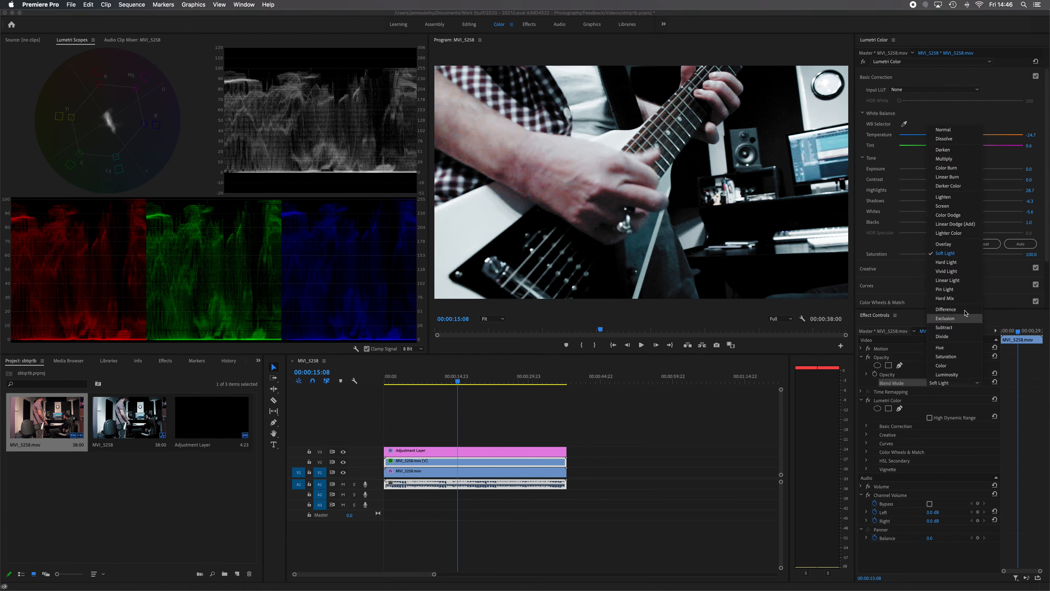
left_click(945, 198)
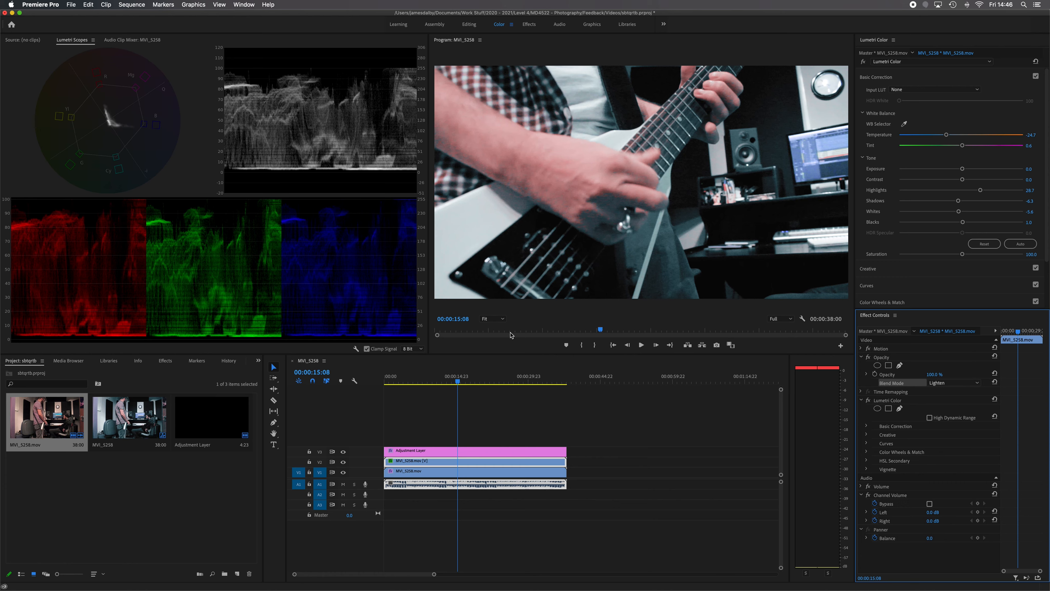
left_click(975, 383)
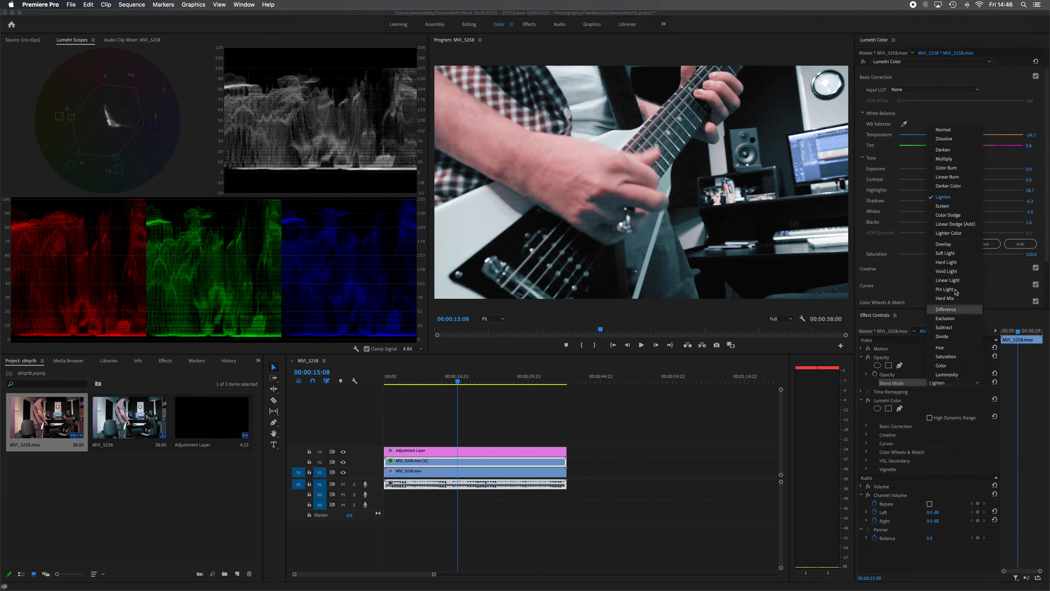
left_click(959, 246)
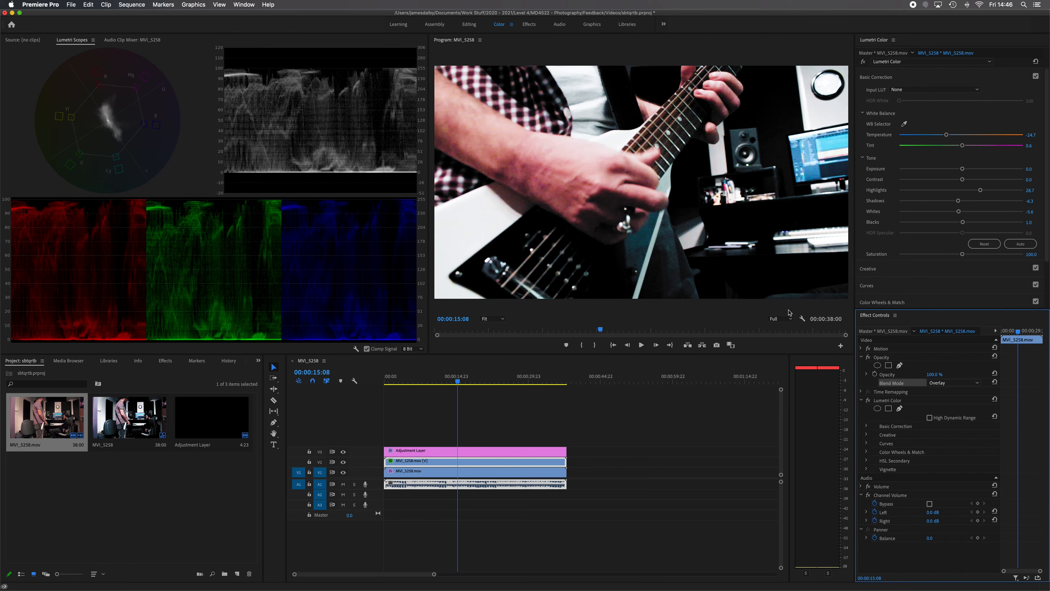
Step: Play the opening seconds of the sequence from the start to review the Overlay blend
left_click_drag(458, 383, 371, 382)
key("space")
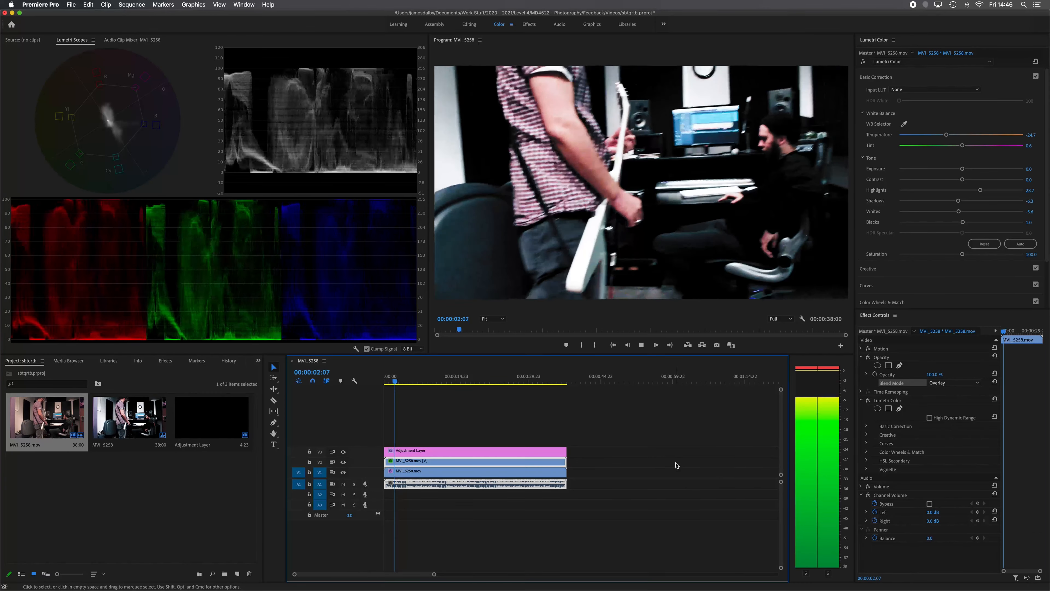
key("space")
Step: Set the opacity of the black-and-white clip on V1 to 59% and show the frame at 00:00:22:12
left_click(500, 476)
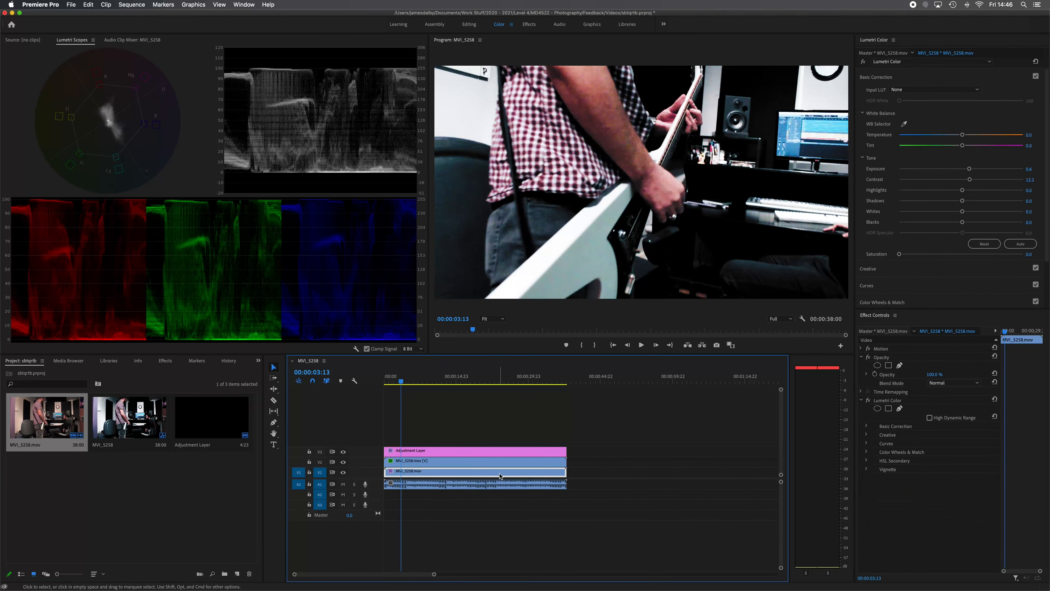
left_click(935, 374)
type("38")
key("Return")
left_click_drag(933, 375, 939, 374)
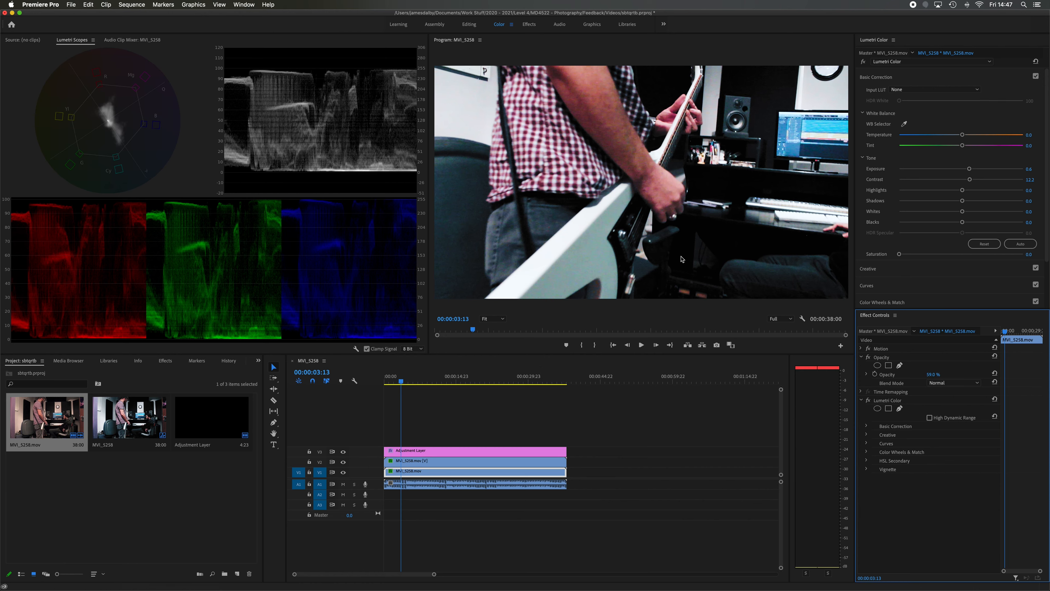
left_click_drag(401, 382, 493, 390)
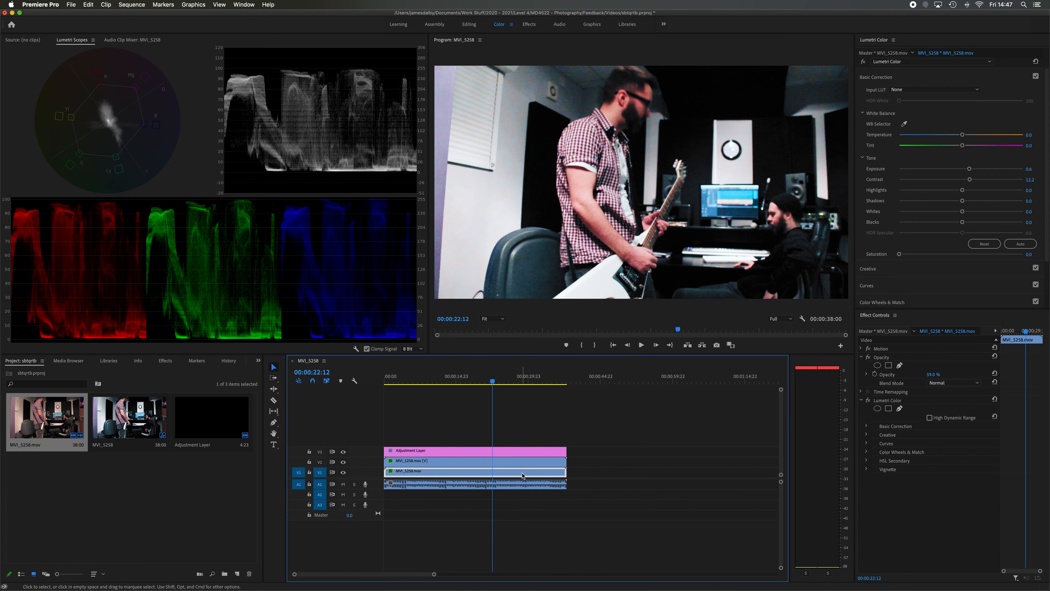
Step: Paste a copy of the black-and-white clip on V1 at 00:00:42:02 and set its opacity to 30%
left_click(587, 381)
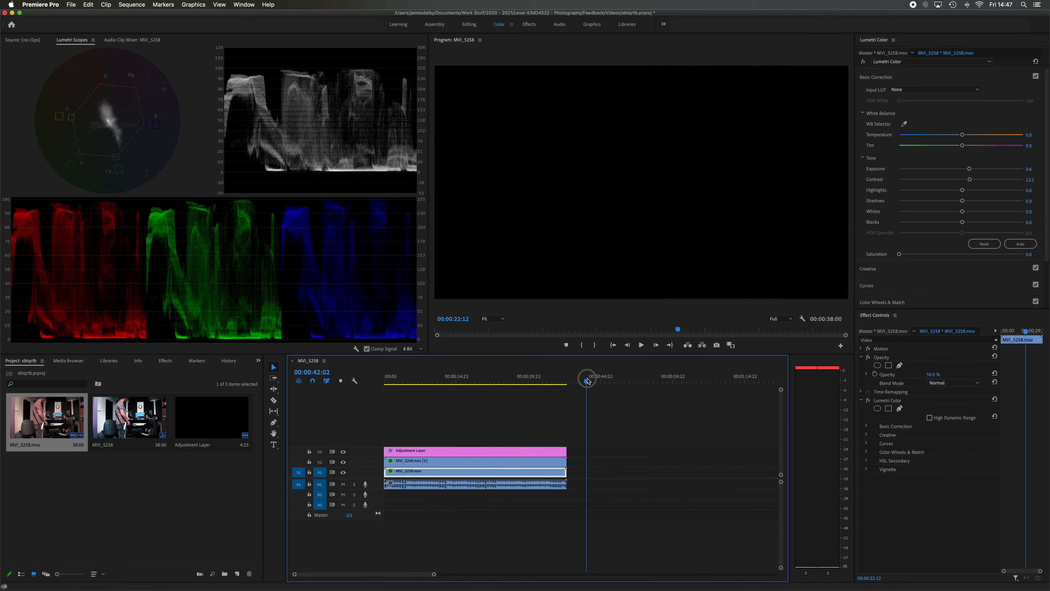
key(".")
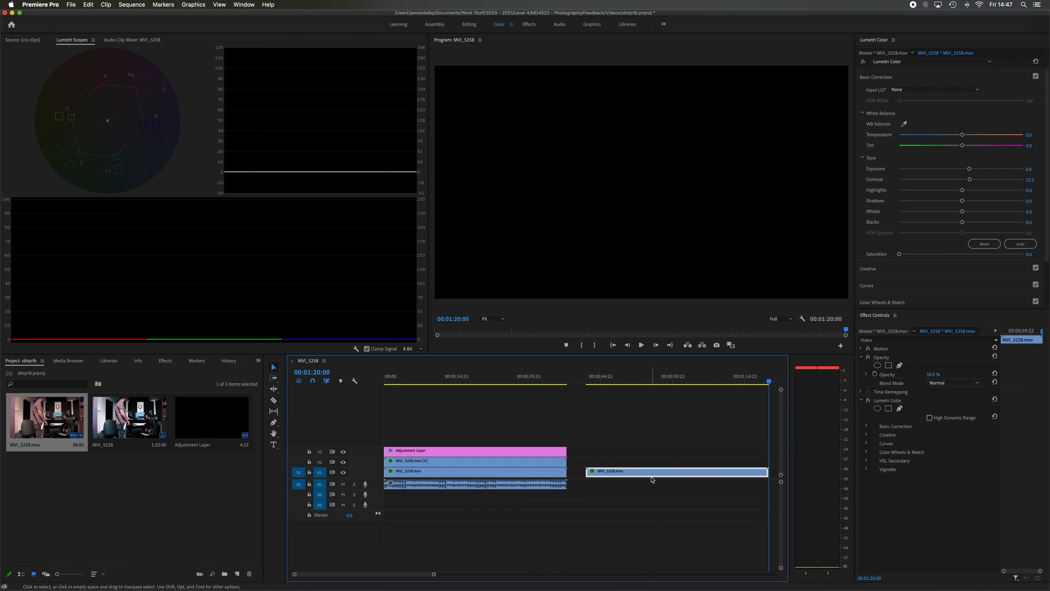
left_click(661, 474)
left_click(658, 379)
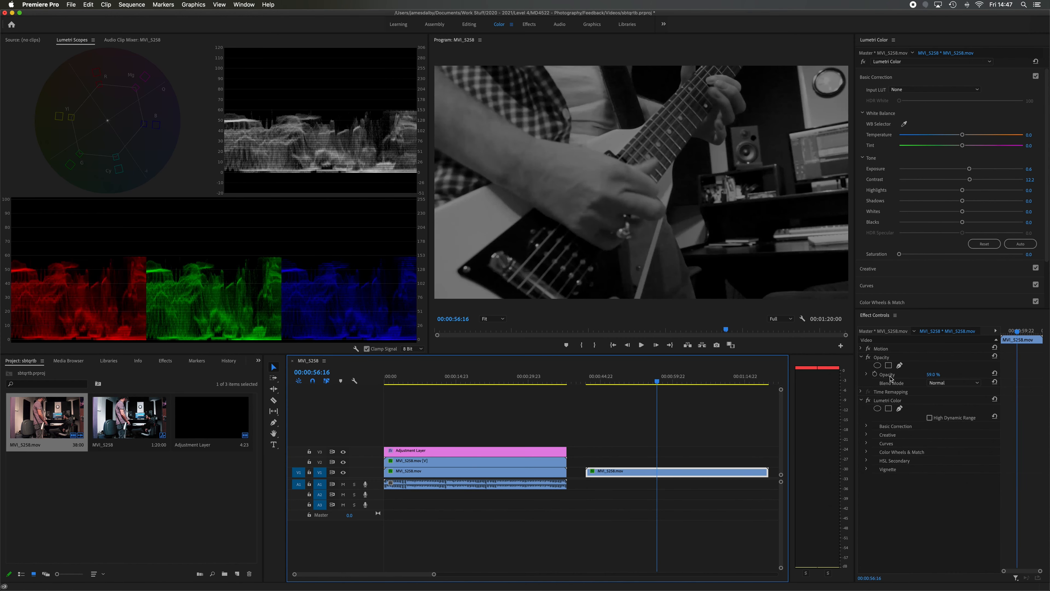
left_click_drag(933, 377, 915, 377)
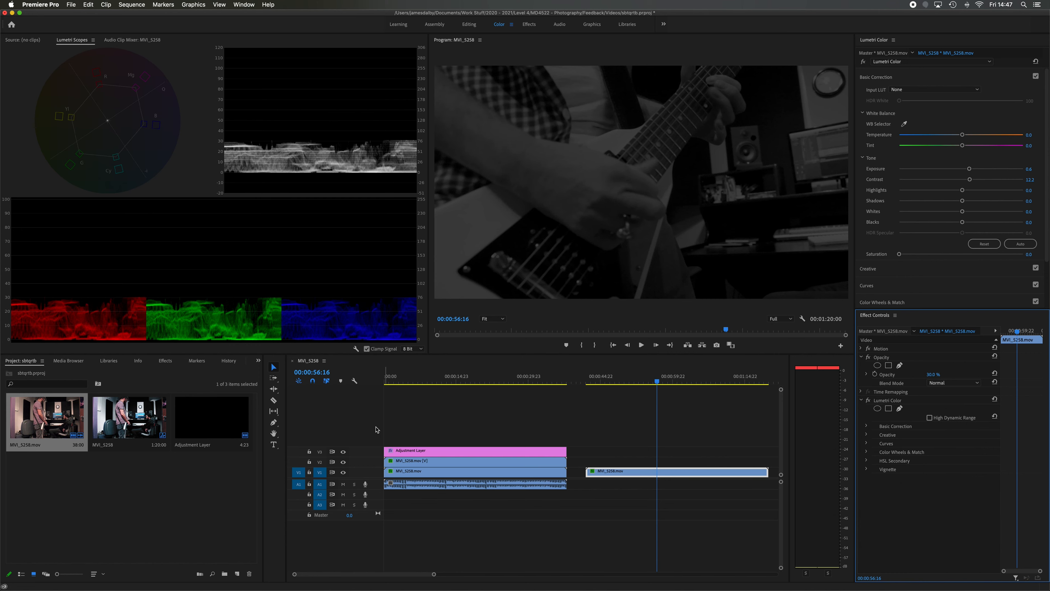
Step: Apply the Sharpen effect to the copied black-and-white clip and move it to V4, directly above the adjustment layer from the sequence start
left_click(166, 361)
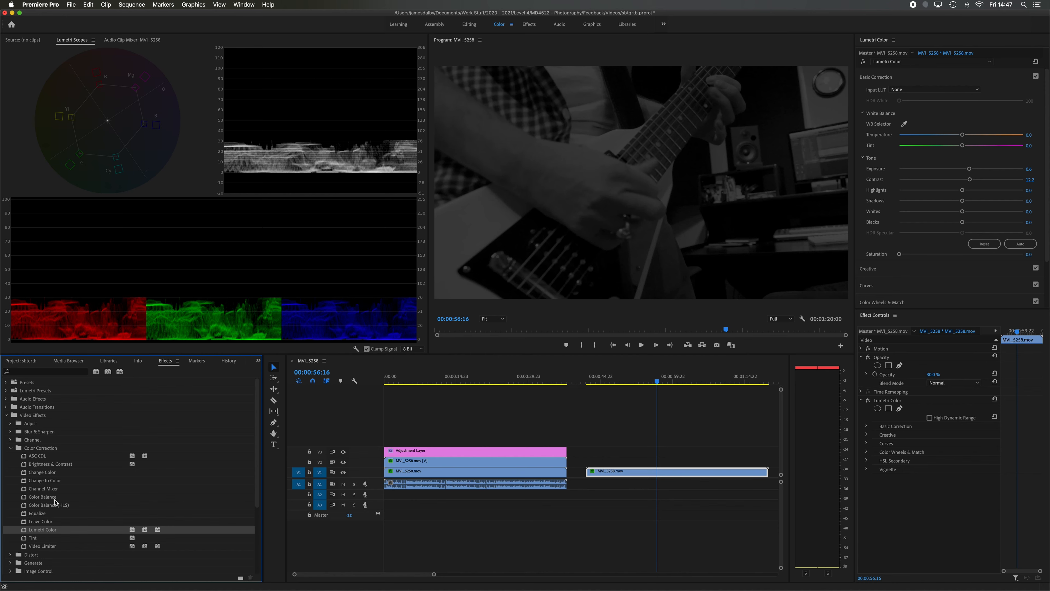
left_click(11, 448)
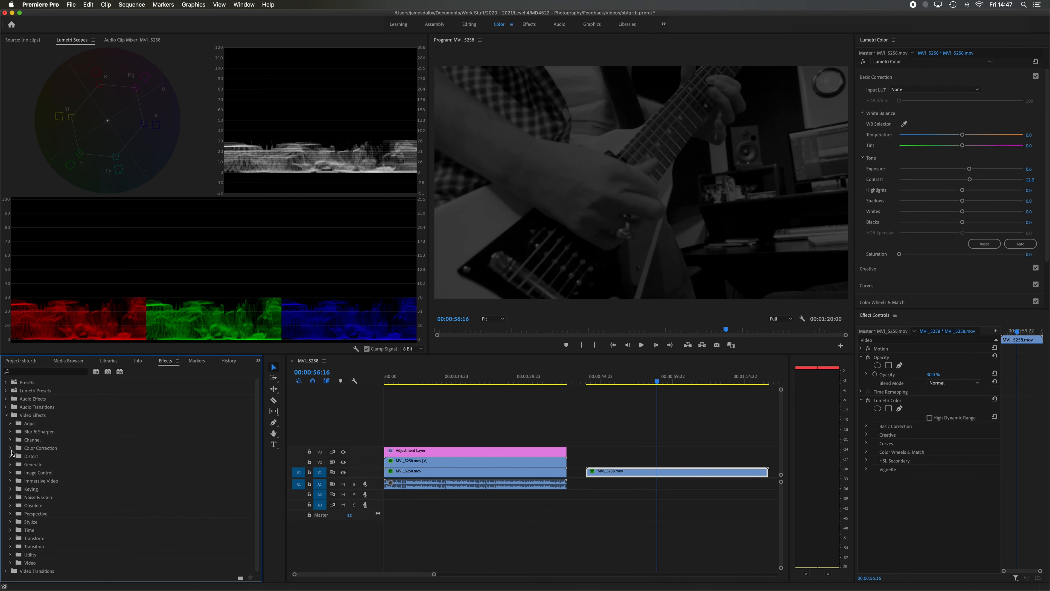
left_click(10, 431)
left_click(26, 481)
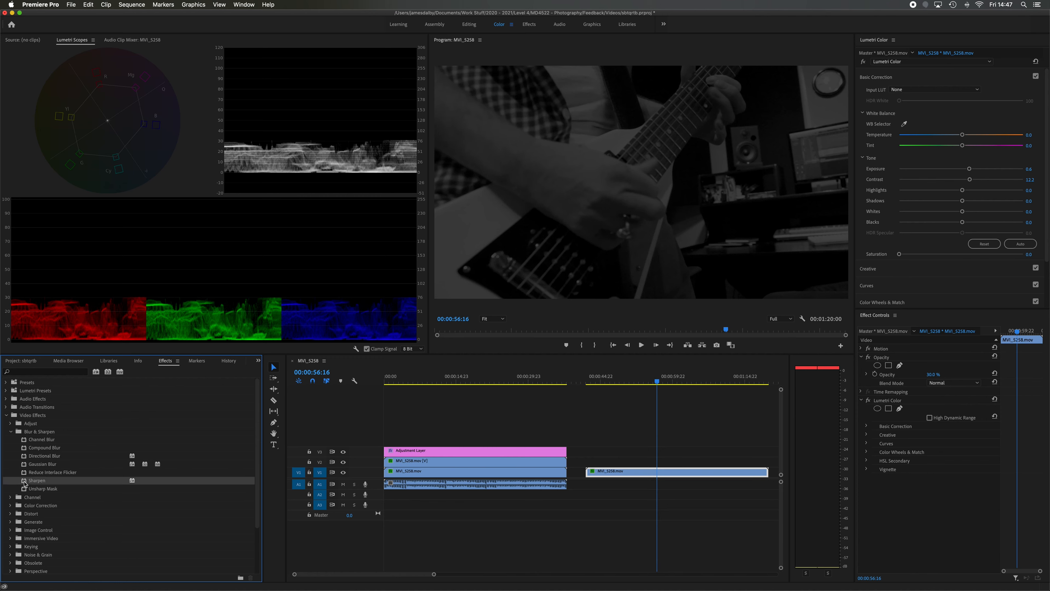
left_click_drag(174, 491, 409, 438)
Step: Show the frame at 00:00:12:15 and set the V4 clip's Sharpen Amount to 199
left_click(444, 384)
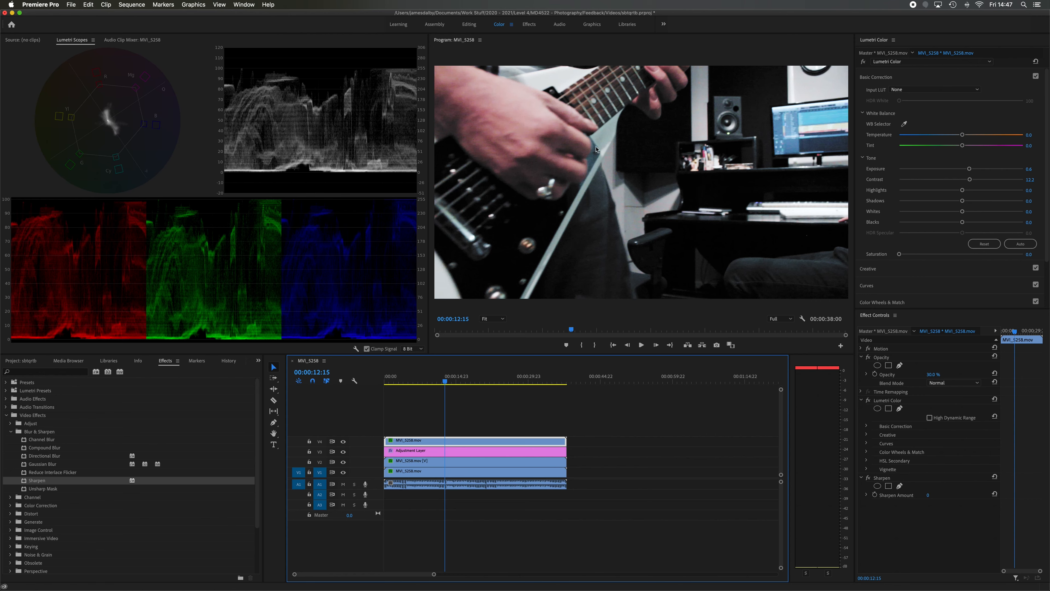
left_click(928, 496)
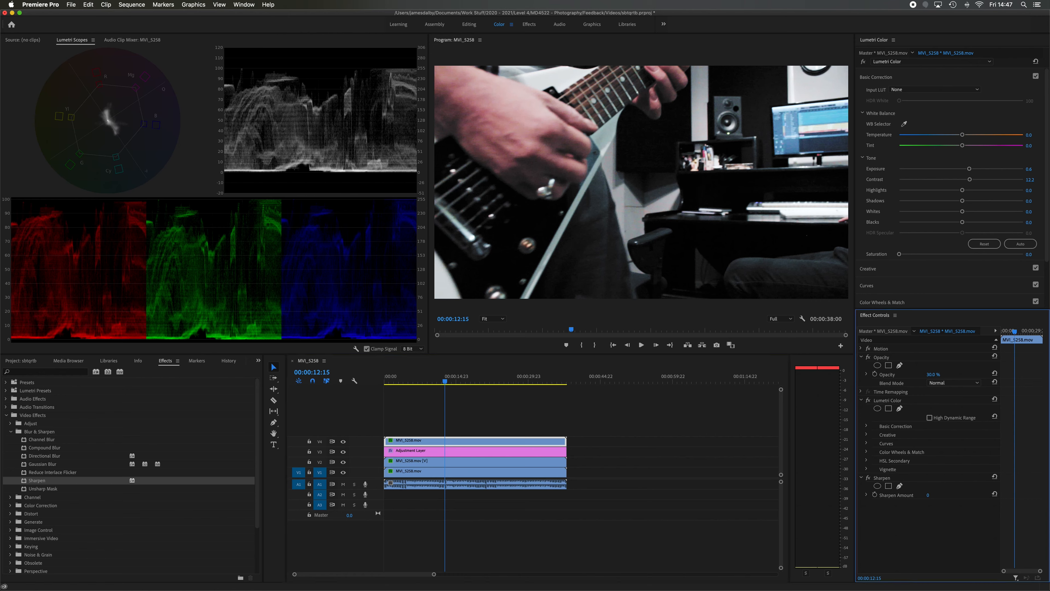
left_click_drag(929, 495, 979, 496)
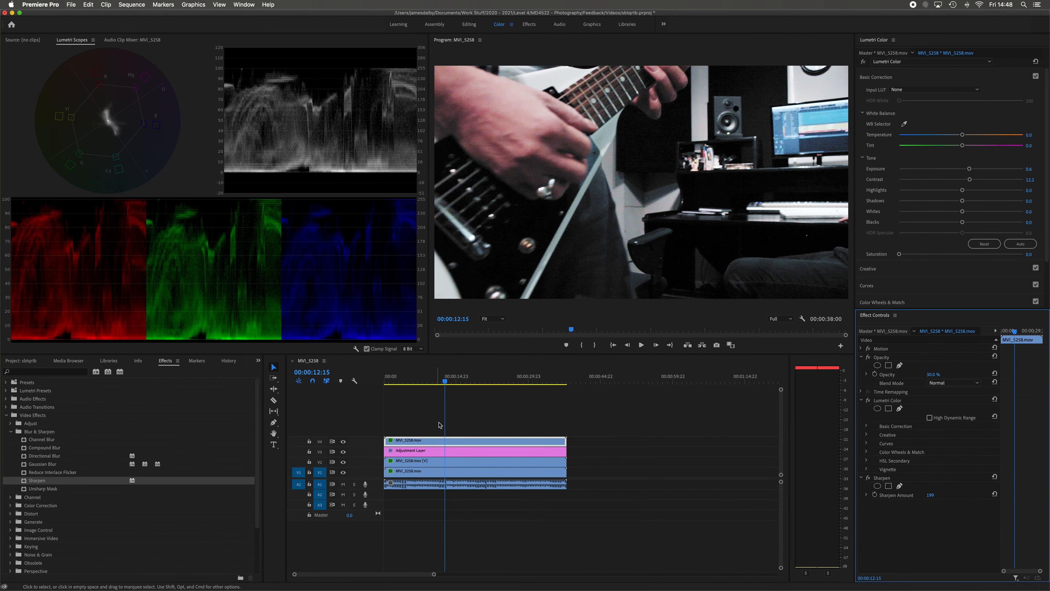
Step: Play the sequence from the start to about 00:00:30:20 to review the sharpened look
left_click_drag(445, 383, 372, 376)
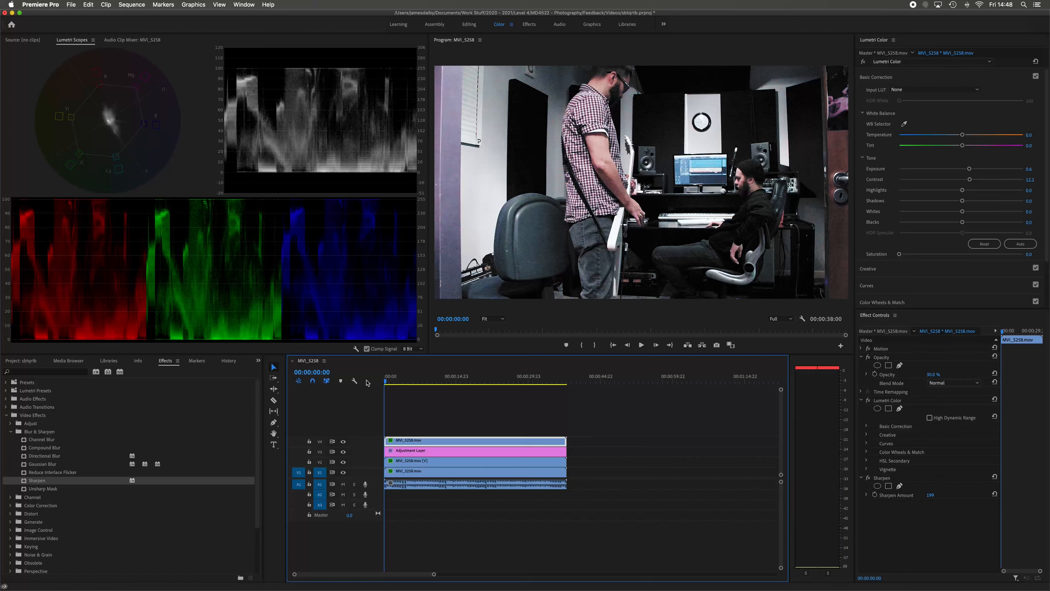
key("space")
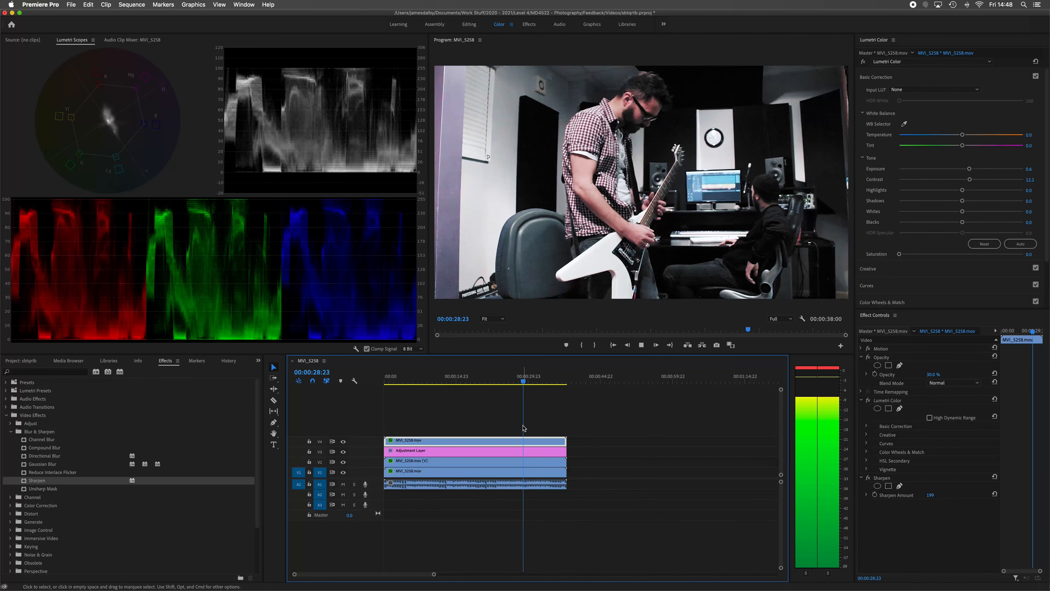
key("space")
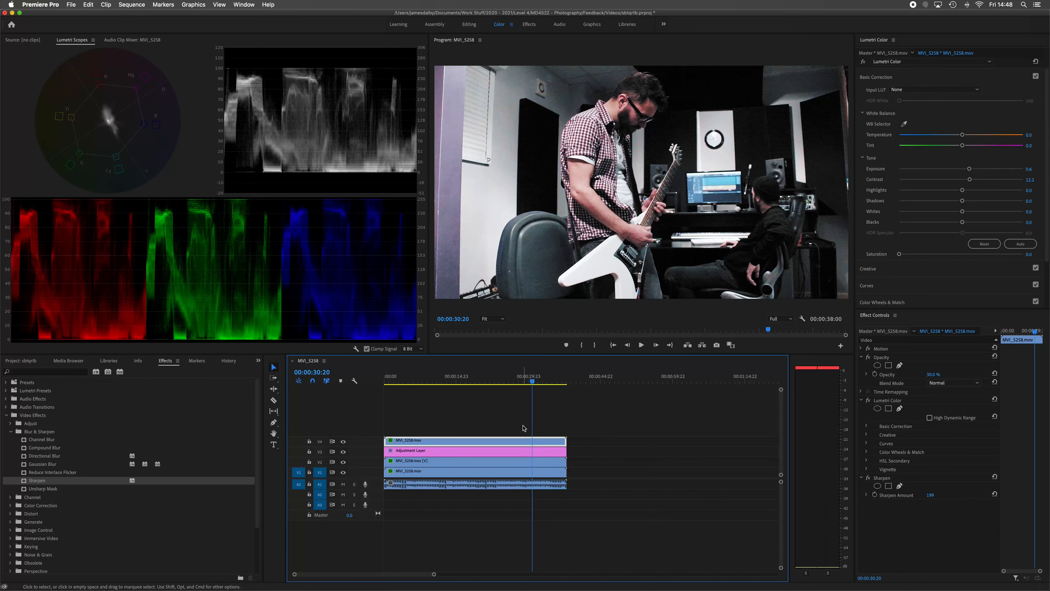
Step: Apply Gaussian Blur with Blurriness 20 to the black-and-white clip on V1, and hide the V4 track
left_click(487, 476)
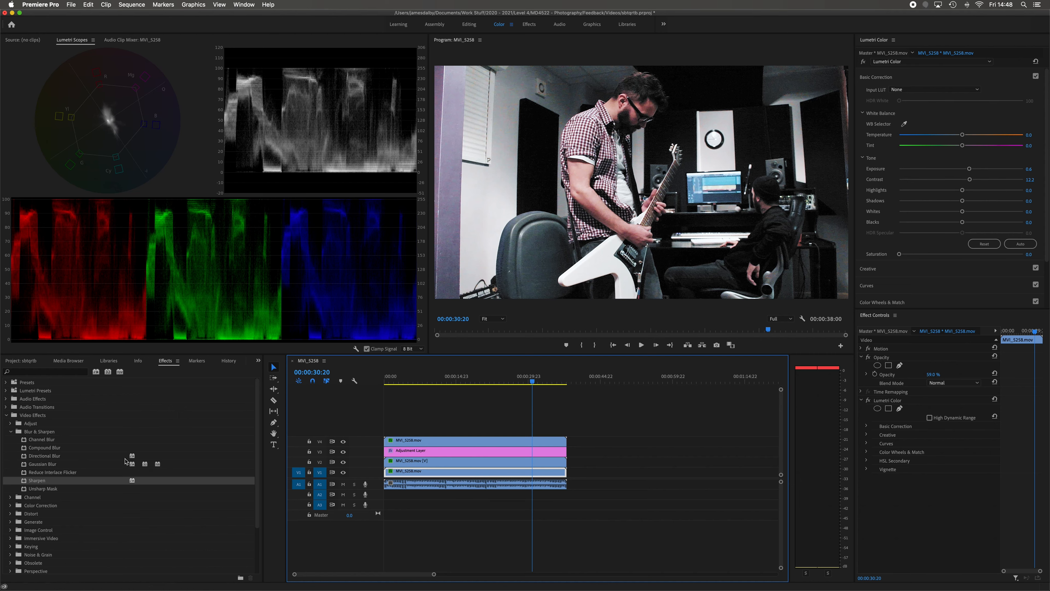
left_click(26, 464)
left_click_drag(25, 466, 448, 480)
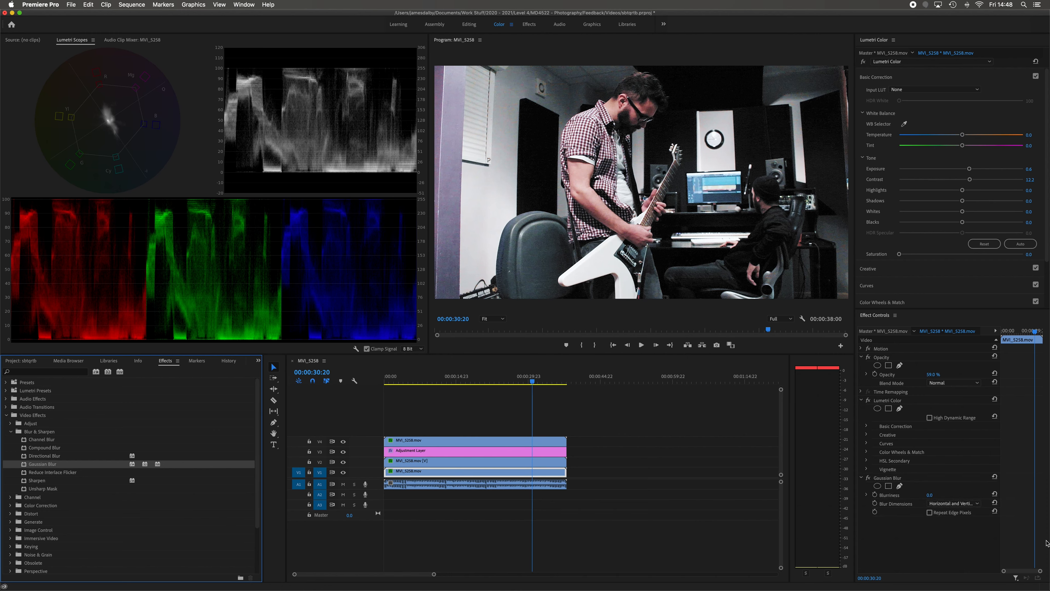
left_click_drag(930, 495, 958, 495)
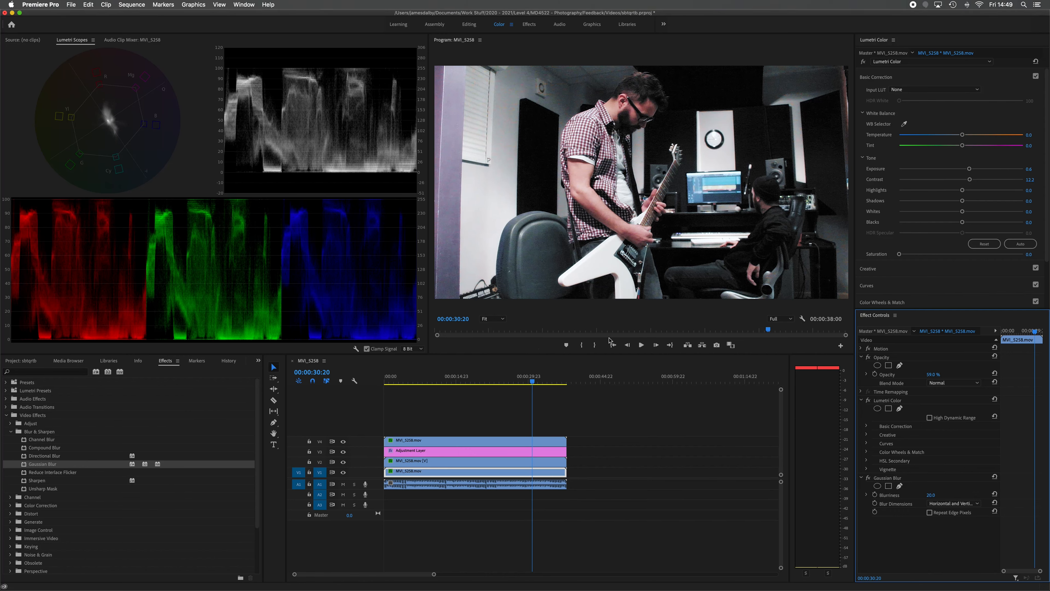
left_click(344, 441)
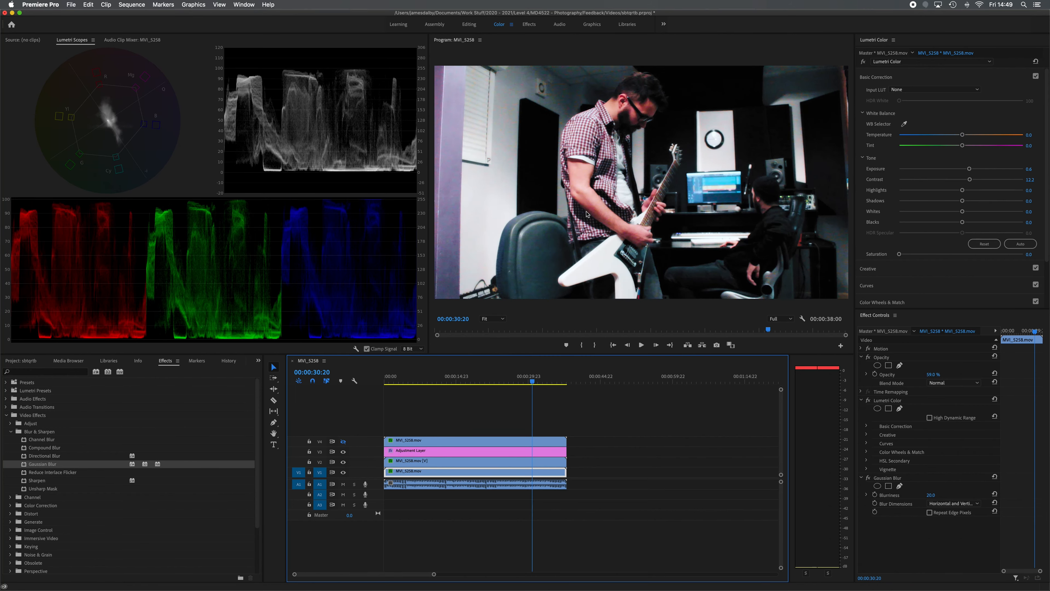
Step: Isolate the black-and-white clip on V1 by hiding V3 and V2, and set its Gaussian Blur Blurriness to 11
left_click(343, 452)
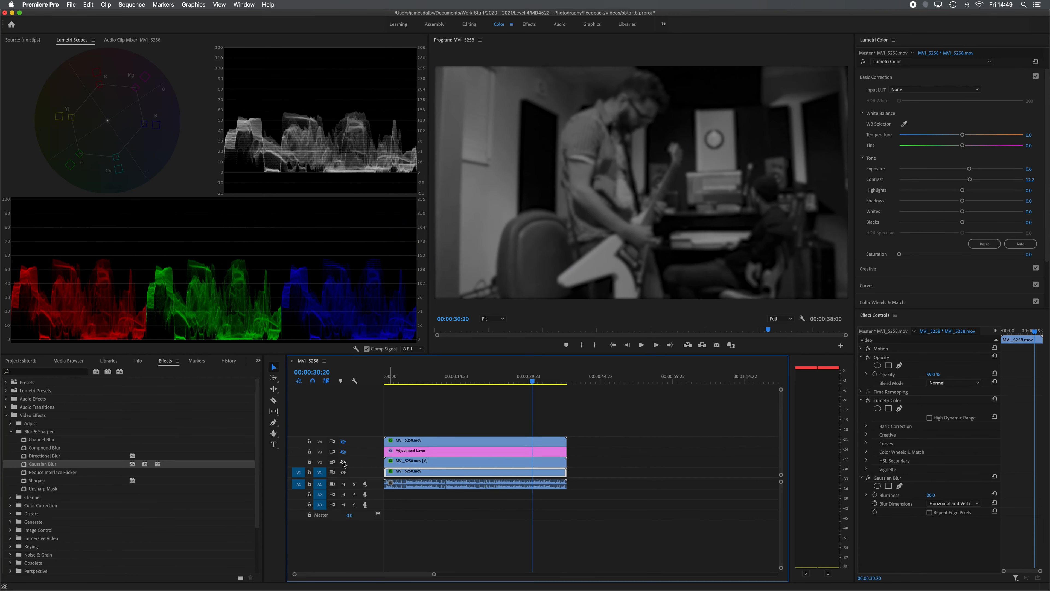
left_click(931, 495)
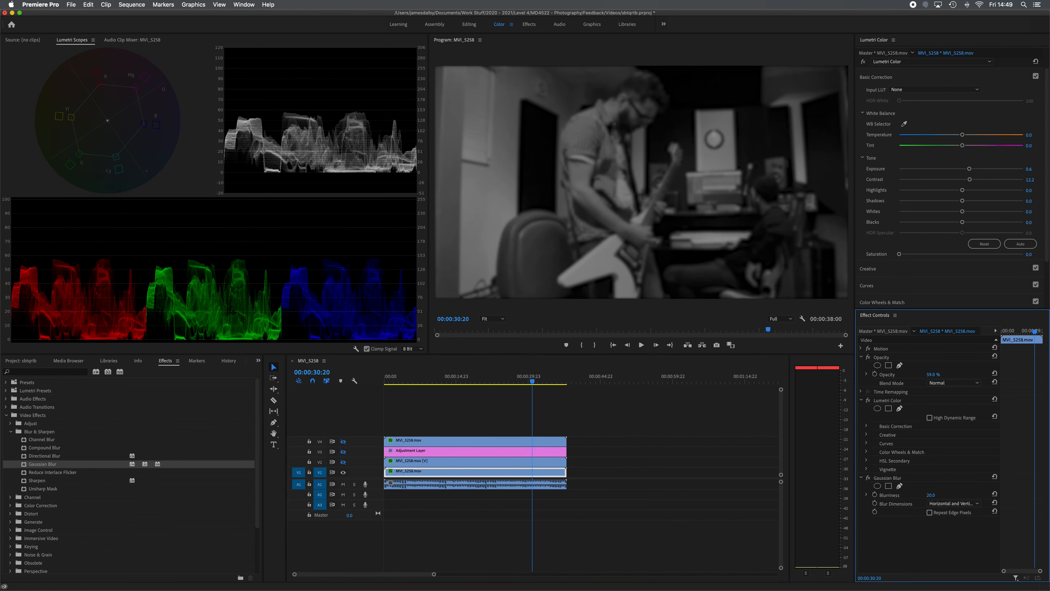
left_click_drag(931, 495, 919, 496)
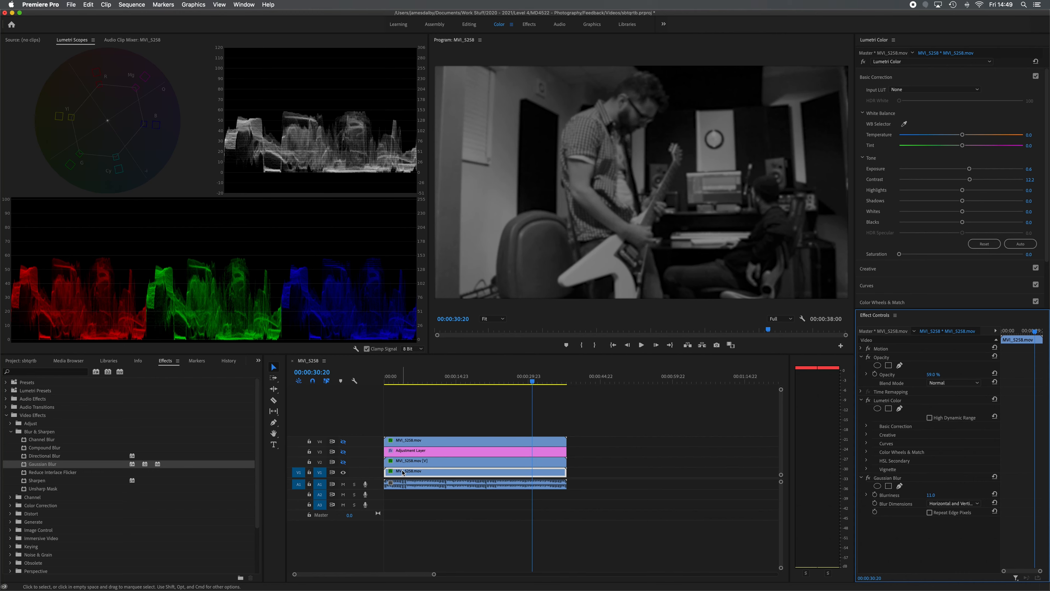
Step: Show the V2, V3 and V4 tracks again to restore the full layered grade
left_click(344, 462)
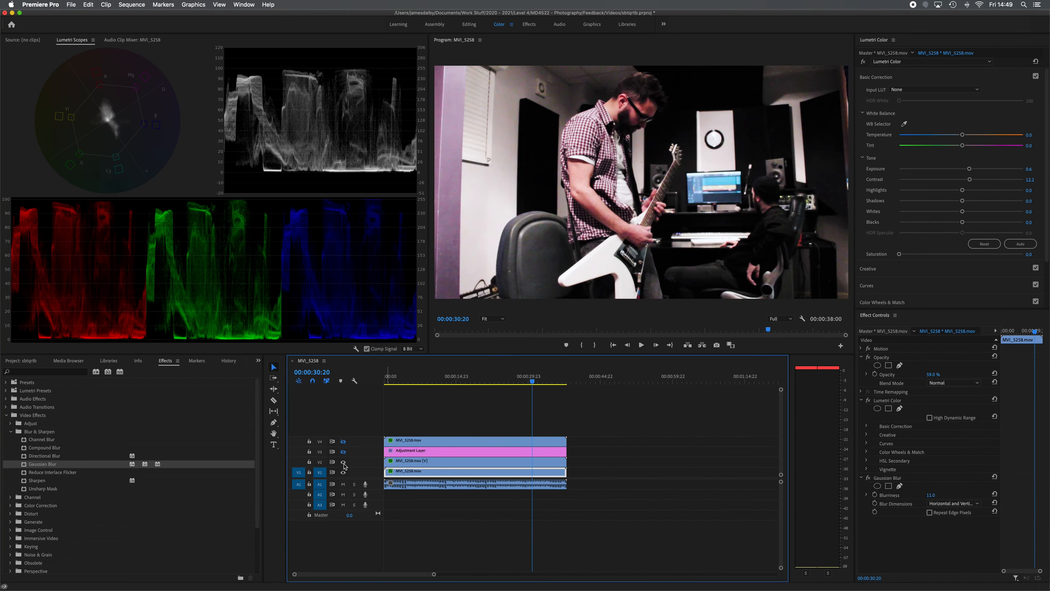
left_click(344, 452)
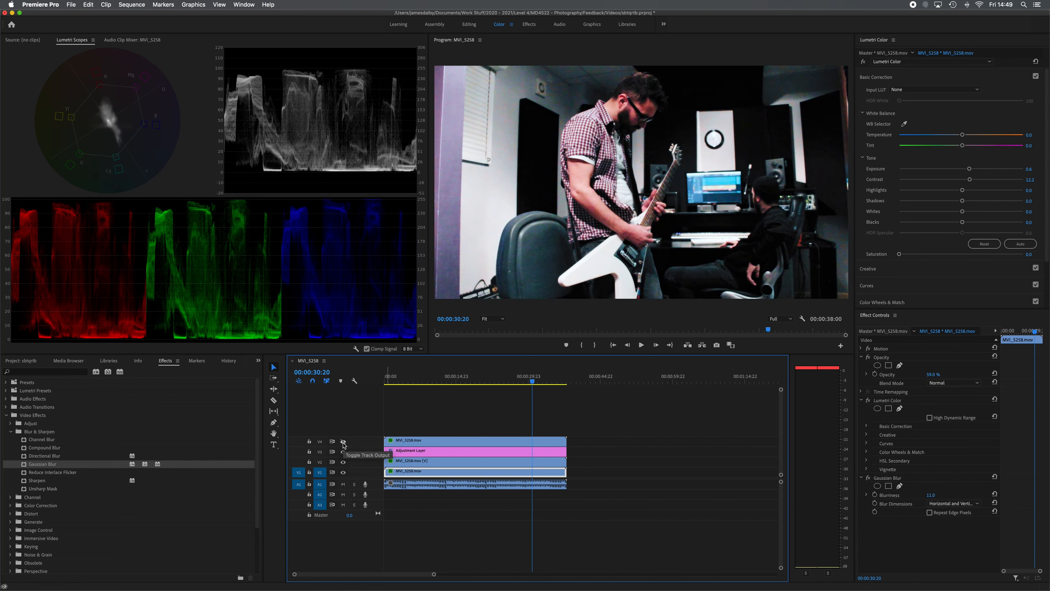
left_click(343, 443)
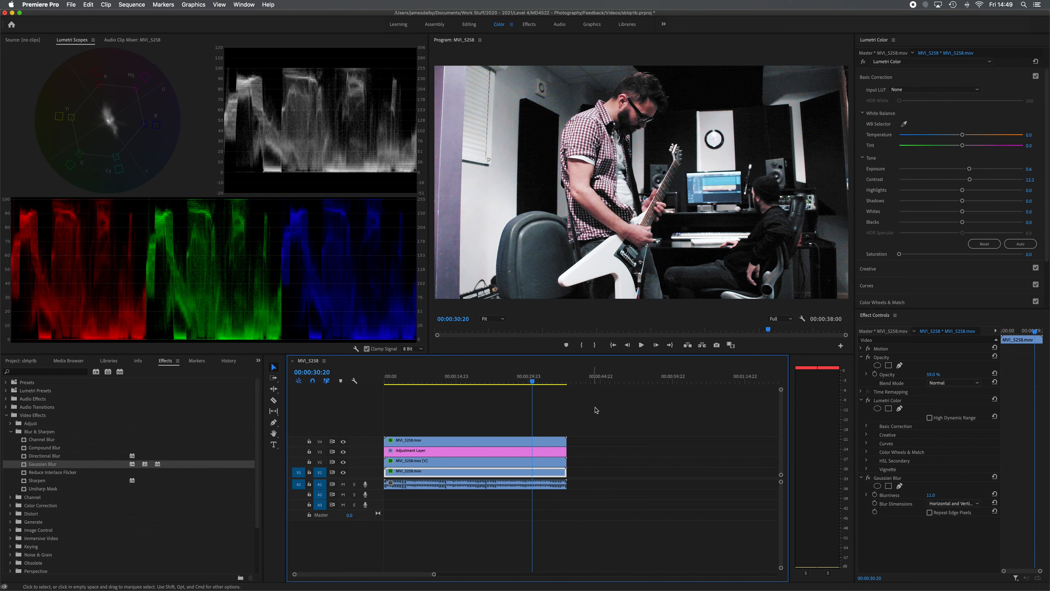
Step: Try the Overlay blend mode on the sharpened V4 clip, and settle on Screen
left_click(476, 441)
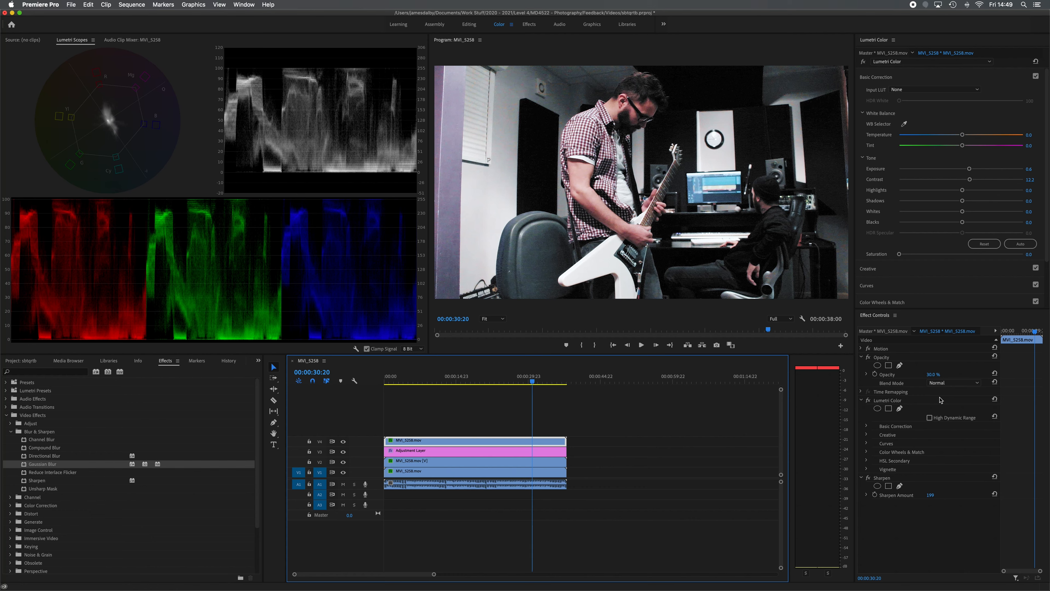
left_click(976, 385)
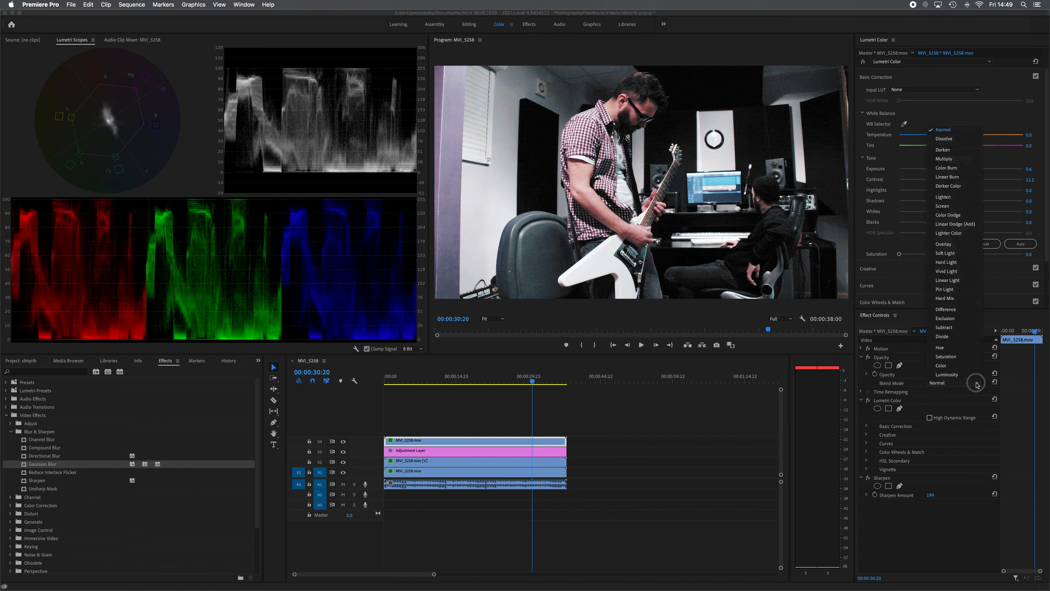
left_click(960, 246)
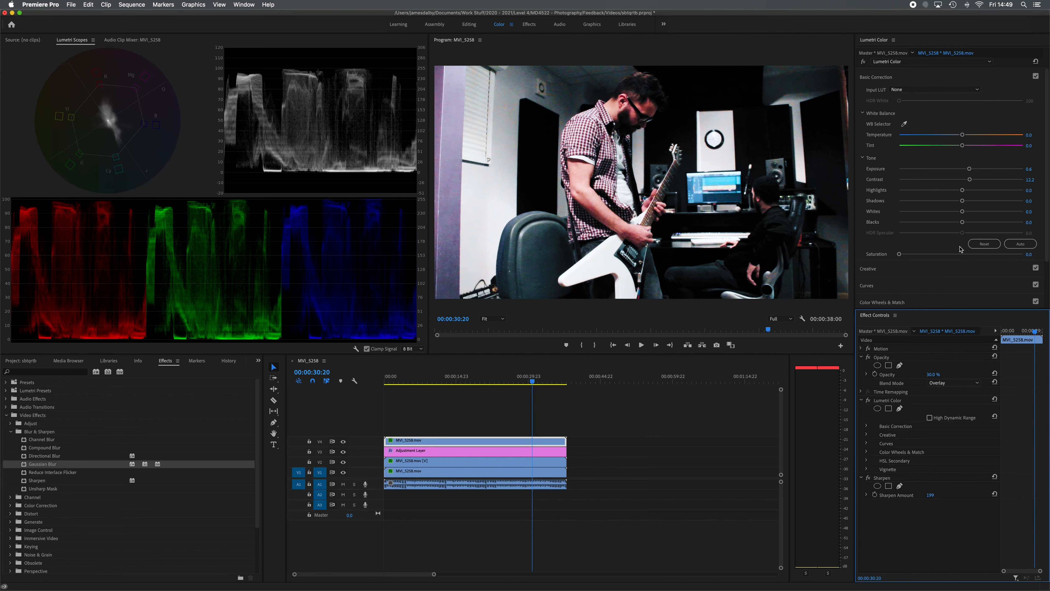
left_click(976, 385)
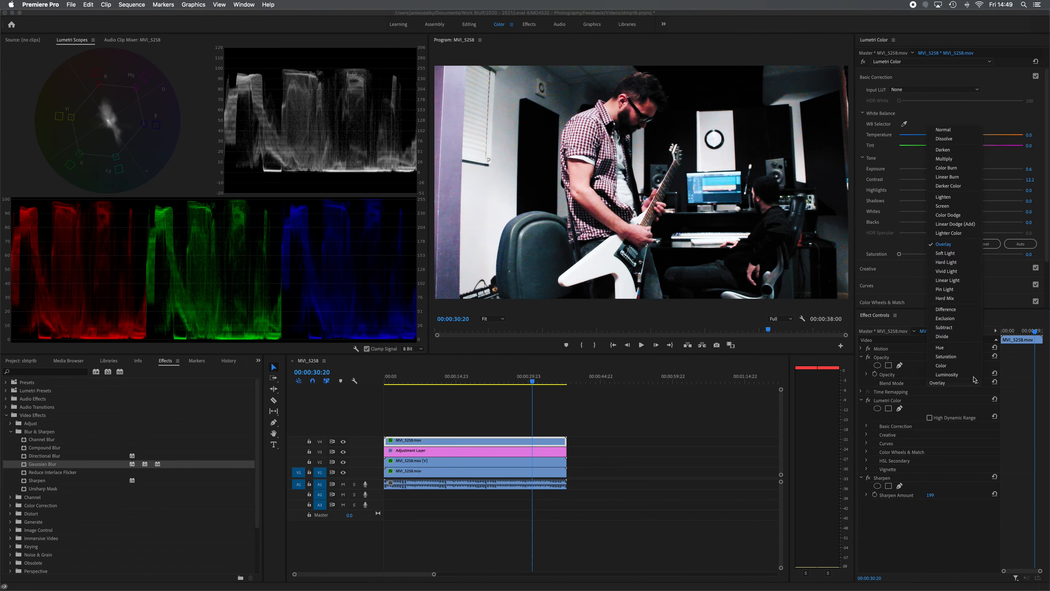
left_click(958, 206)
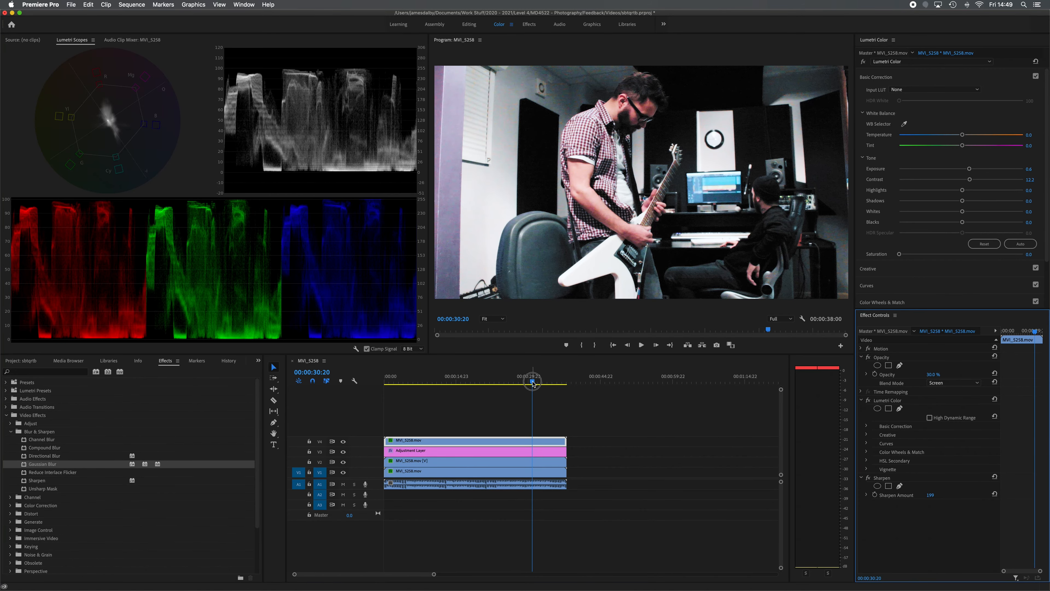
Step: Play the sequence from about 00:00:10 to 00:00:15:10 to review the Screen-blended look
left_click_drag(533, 383, 433, 381)
key("space")
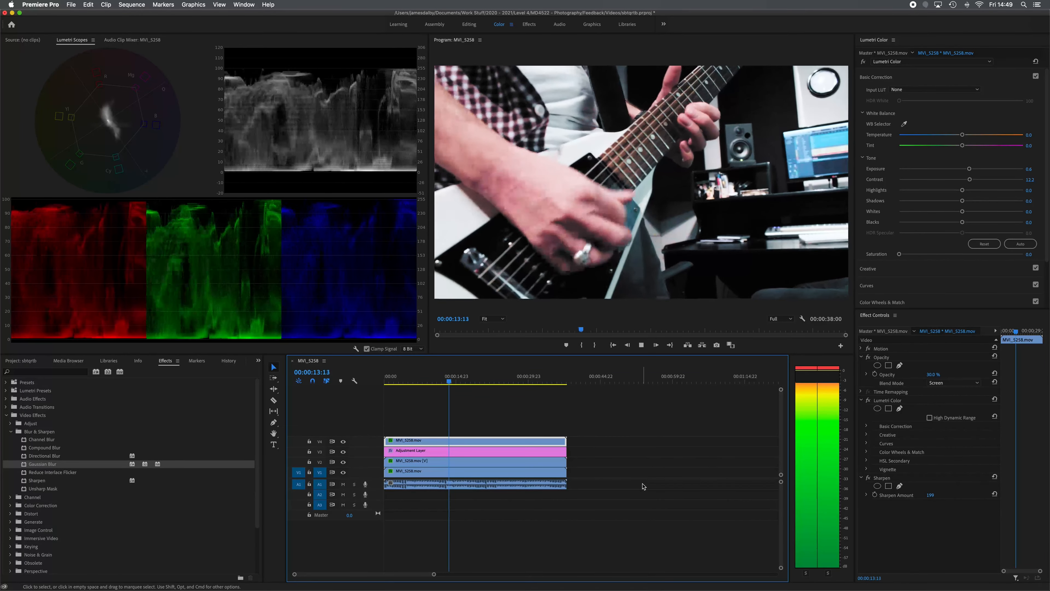
key("space")
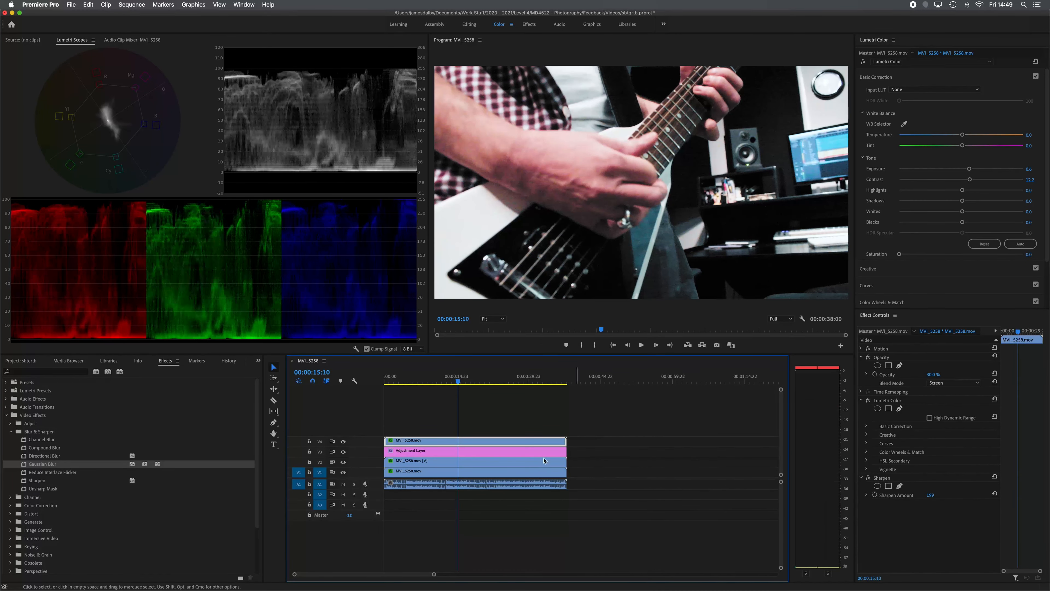
Step: Add the original MVI_5258.mov on V5 from the sequence start, and play to 00:00:12:16 to compare it with the grade
left_click_drag(458, 384, 314, 386)
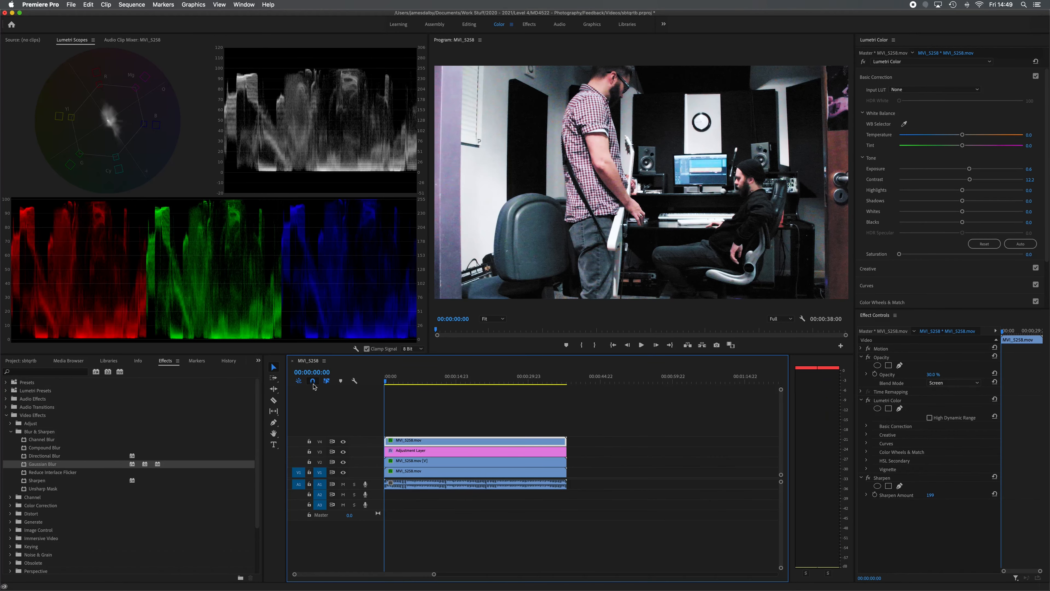
left_click(17, 360)
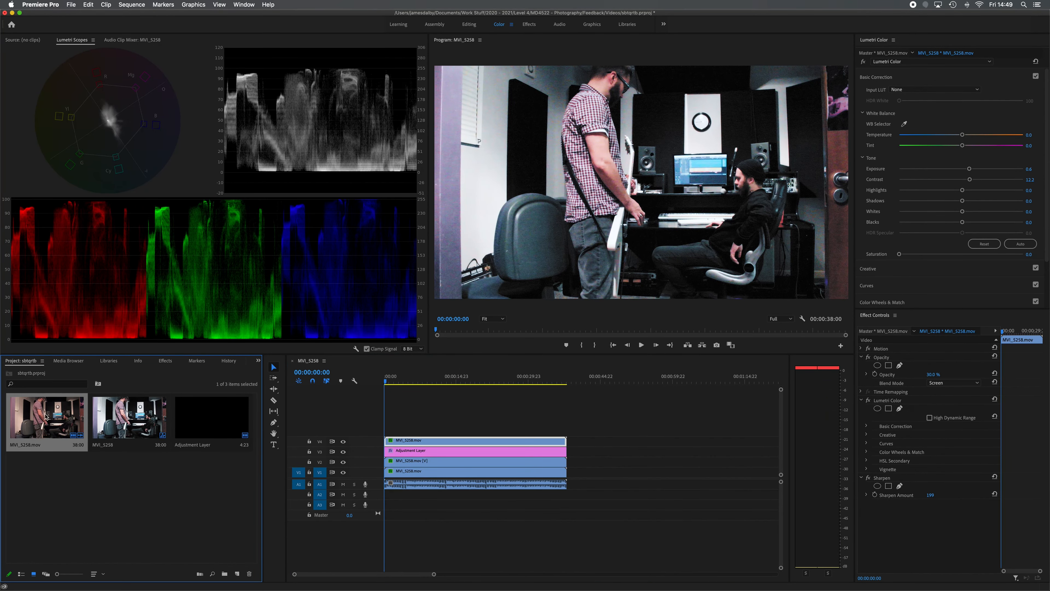
left_click_drag(46, 416, 396, 416)
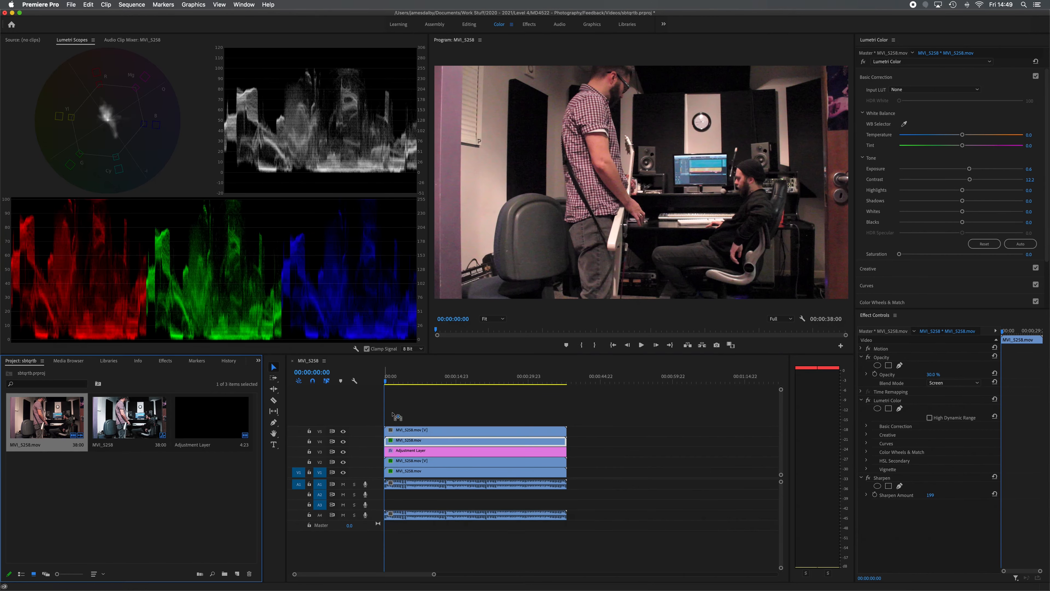
key("space")
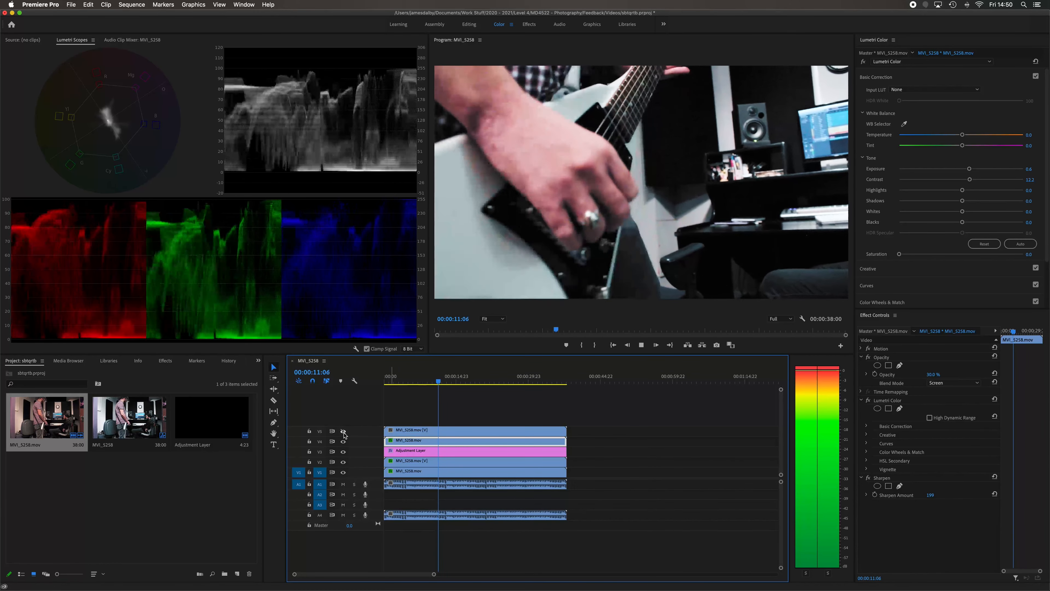
key("space")
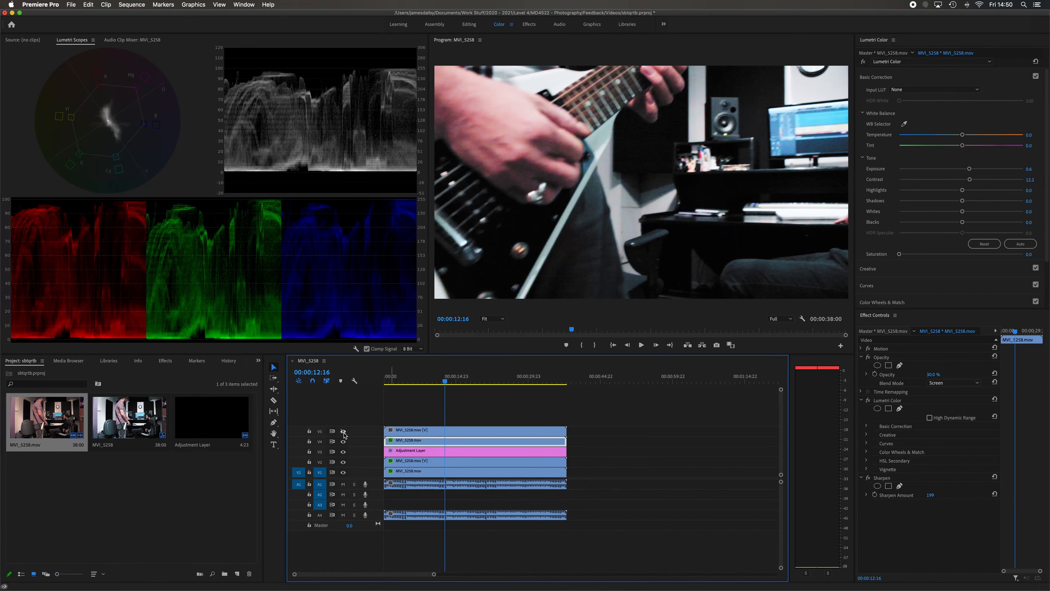
Step: Unlink the V5 clip from its audio and delete the duplicate audio on A4
left_click(494, 518)
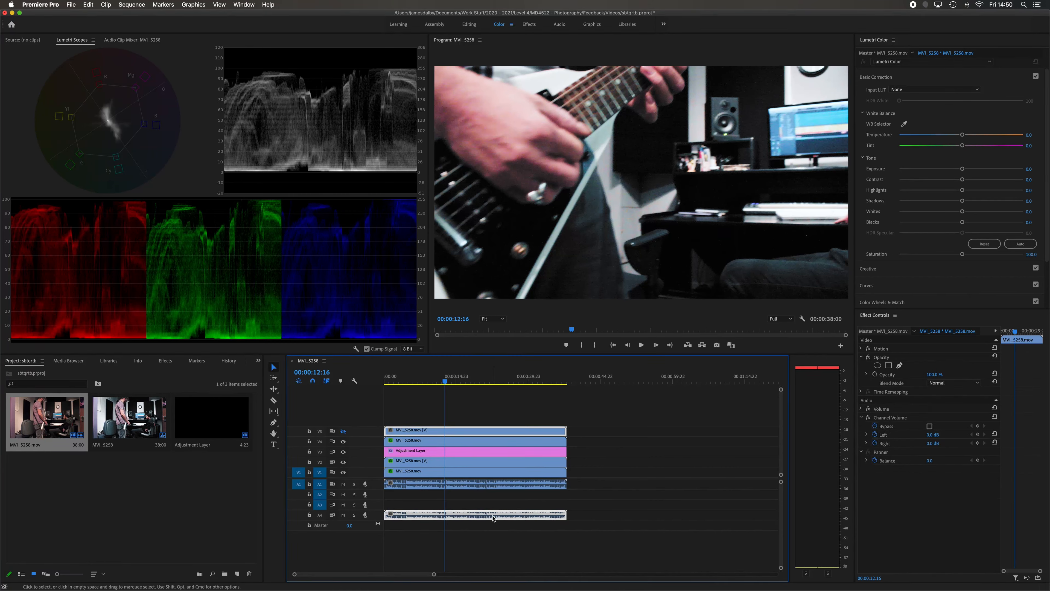
key("super+l")
left_click(501, 529)
left_click(503, 519)
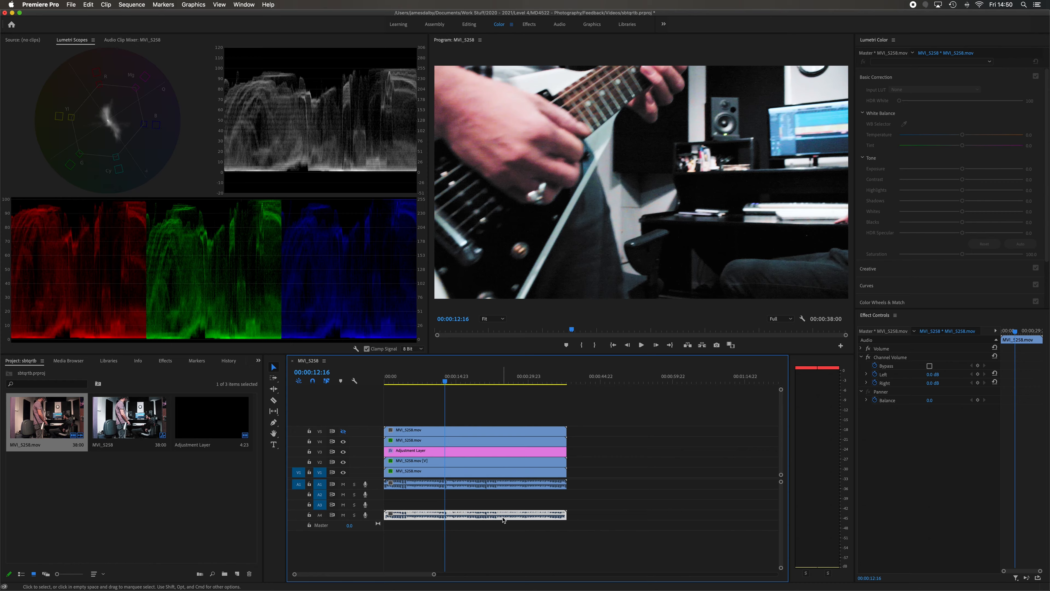
key("Delete")
Step: Play on to 00:00:37:17 while toggling V5 to compare original and grade, leave V5 hidden, and show the frame at 00:00:09:11
key("space")
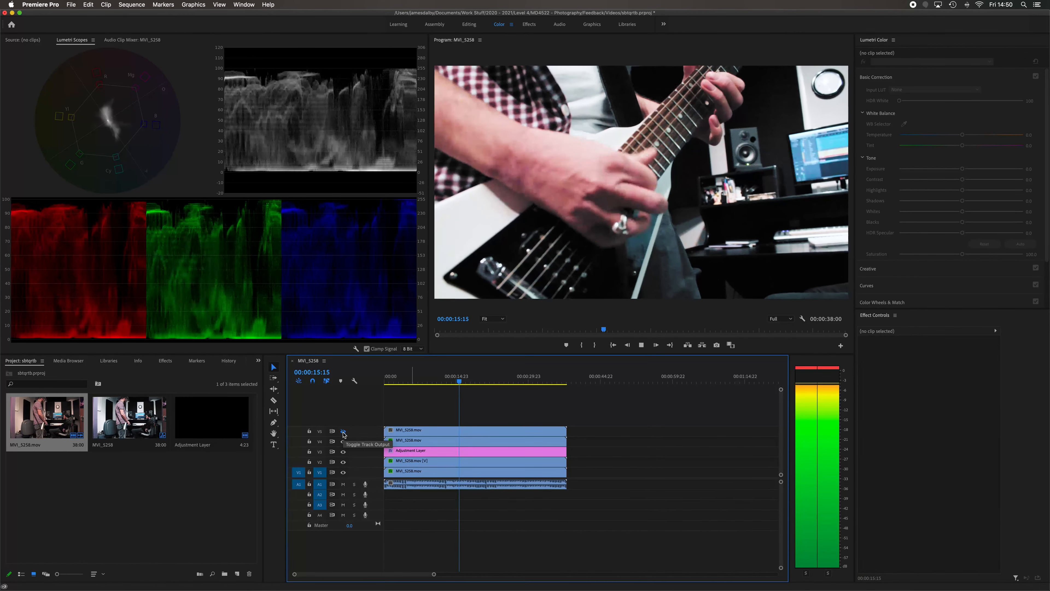
left_click(344, 434)
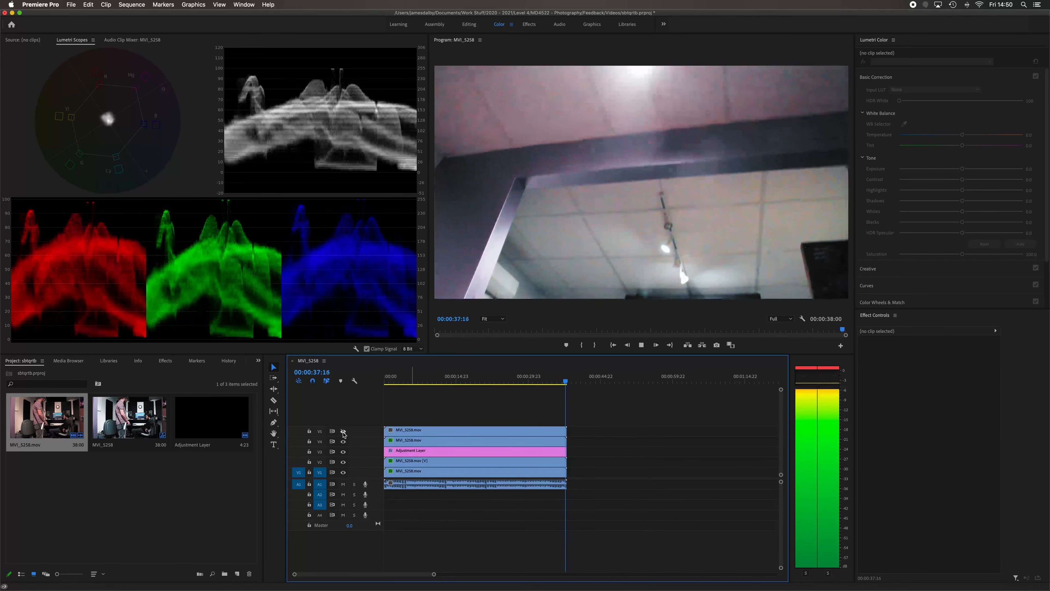
left_click(344, 432)
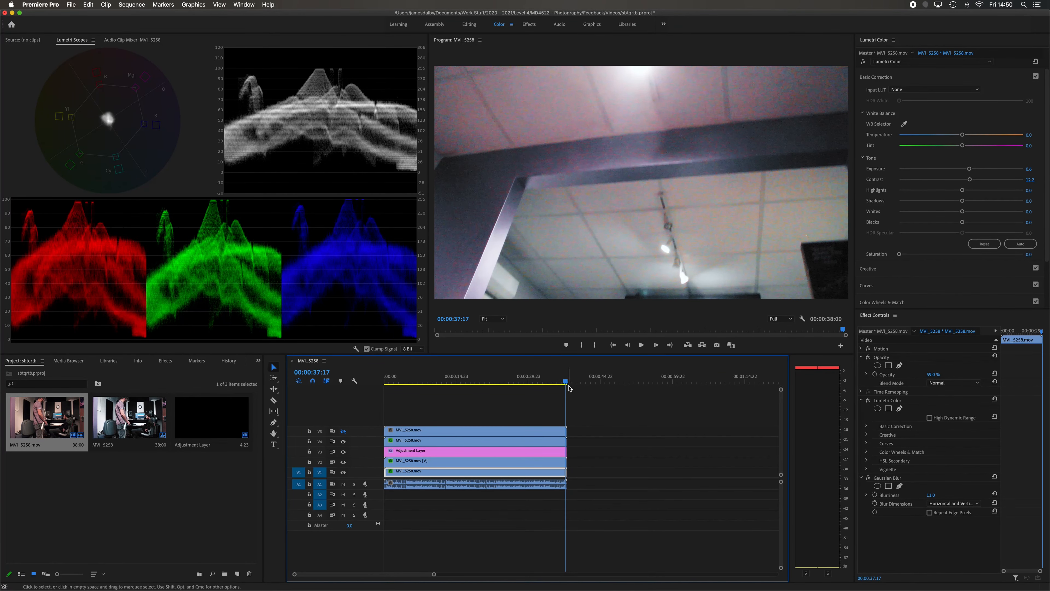
left_click_drag(569, 387, 430, 388)
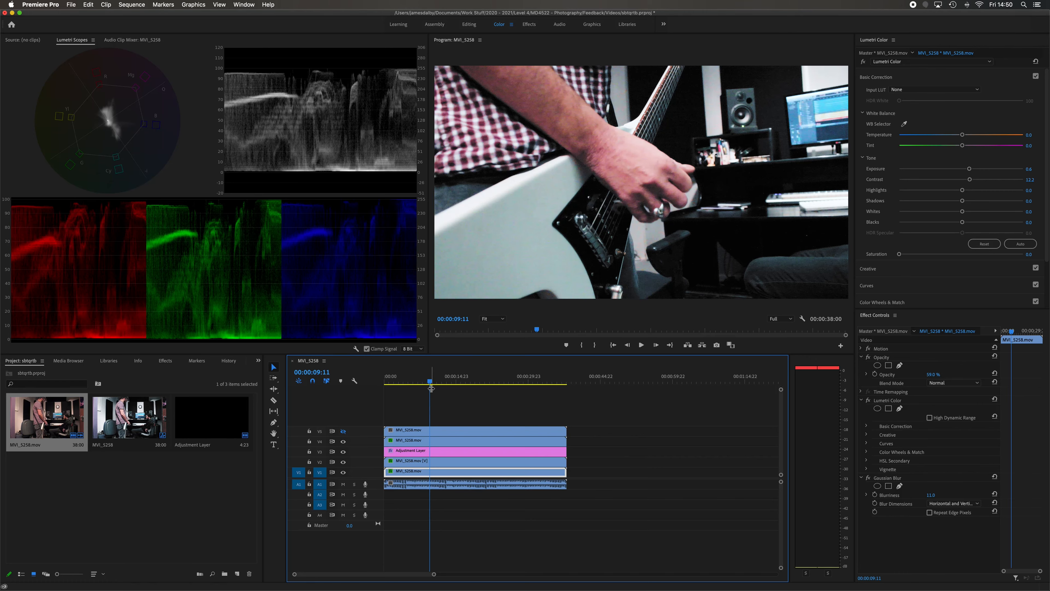